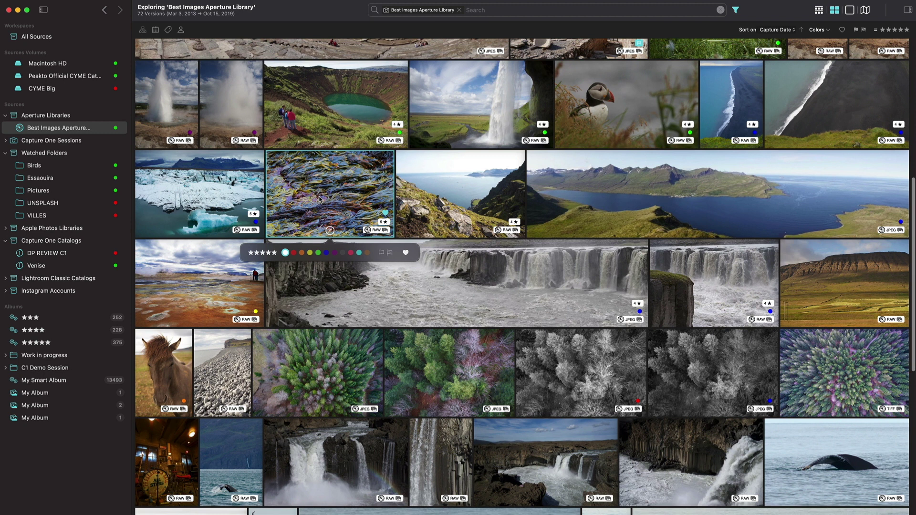
Dismiss the seaweed photo's popup and bring up rating and colour options for the cliff photo.
left_click(316, 195)
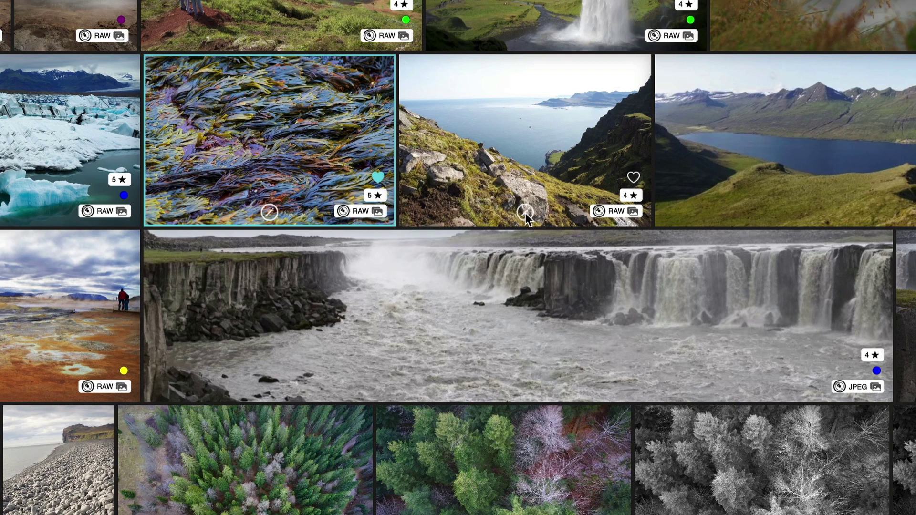
left_click(525, 211)
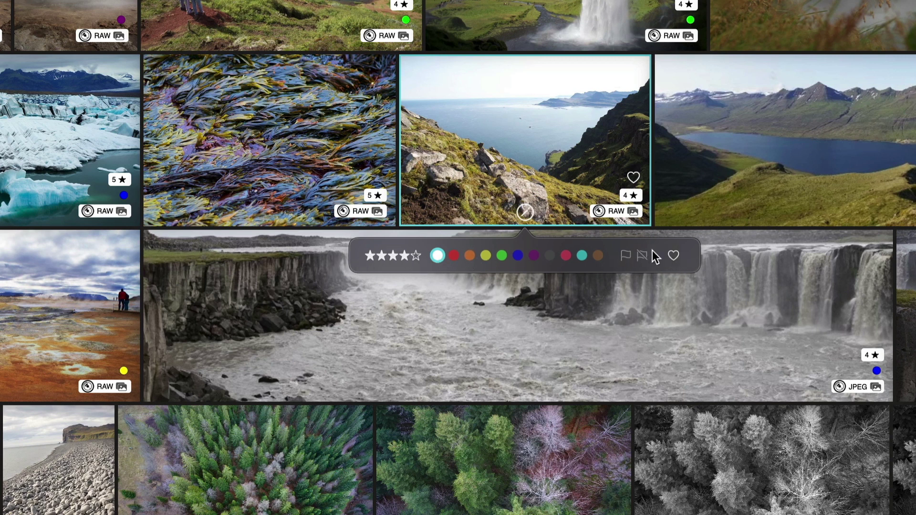
Give the cliff photo a yellow label, 3 stars and a flag, toggling favourite on then off.
left_click(485, 256)
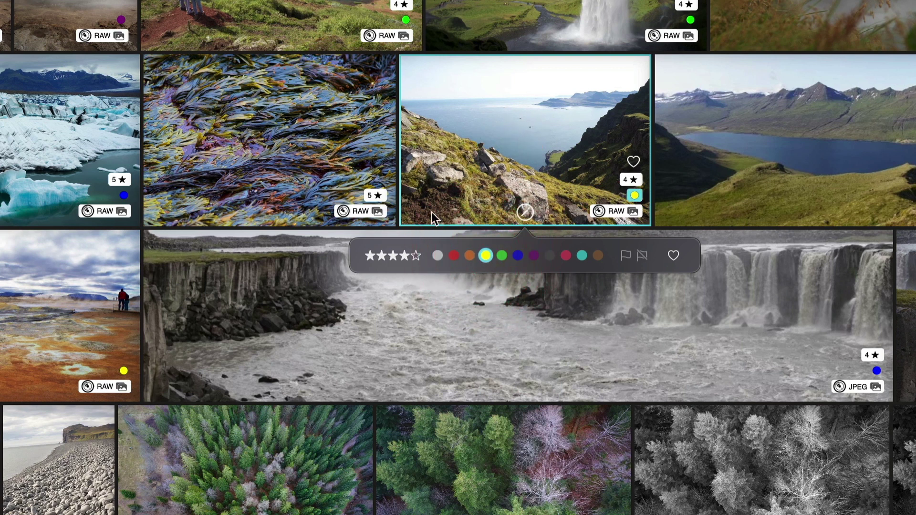
left_click(394, 257)
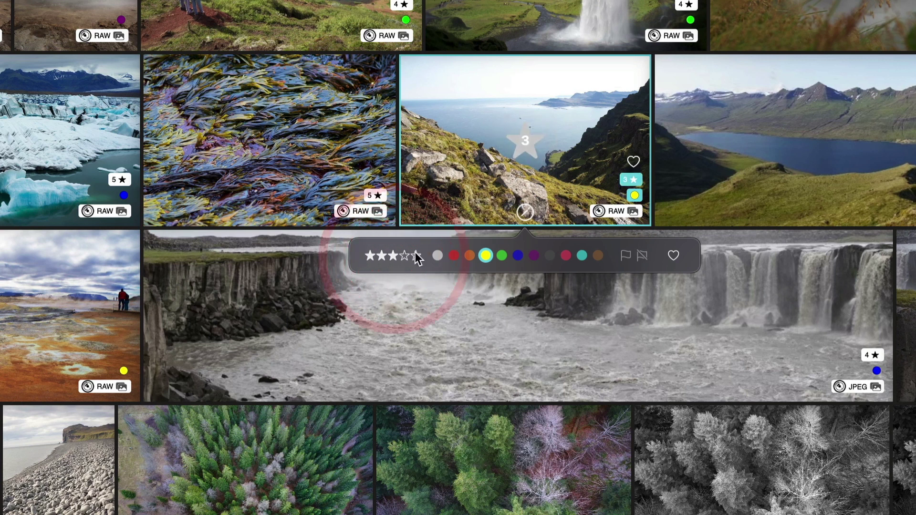
left_click(630, 256)
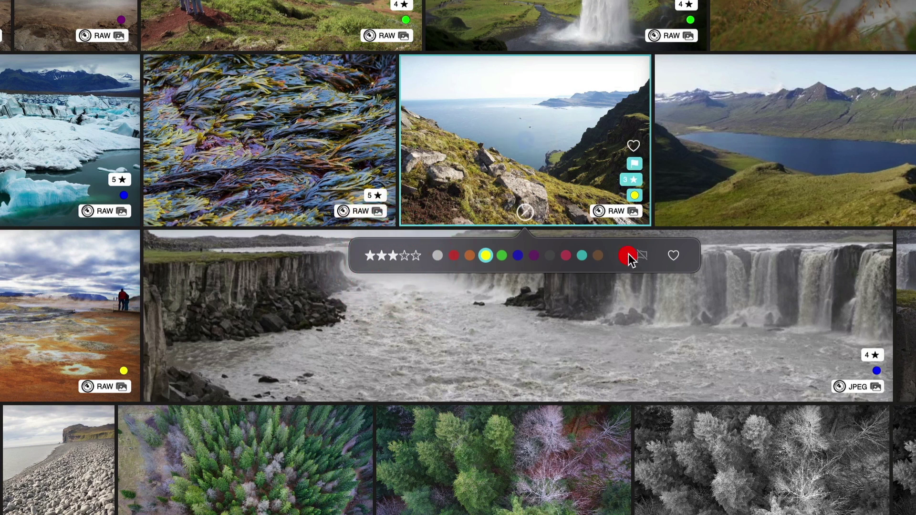
left_click(673, 255)
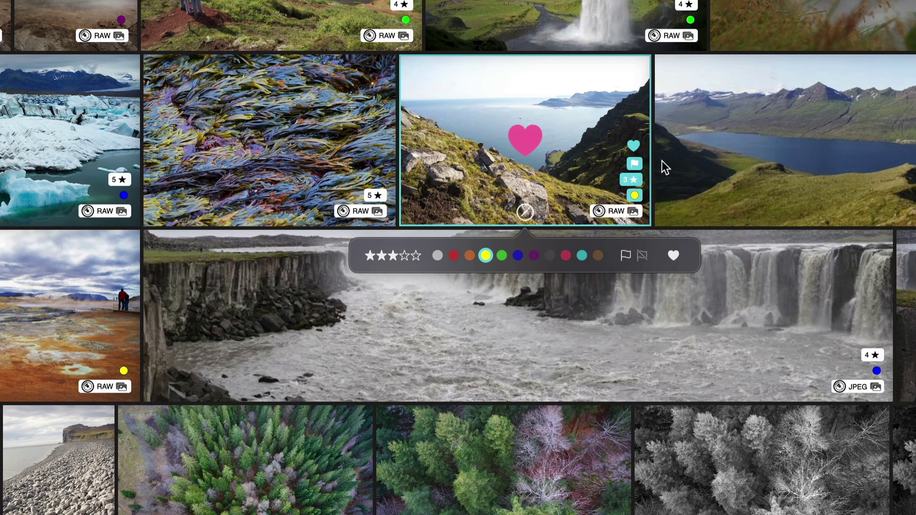
left_click(633, 145)
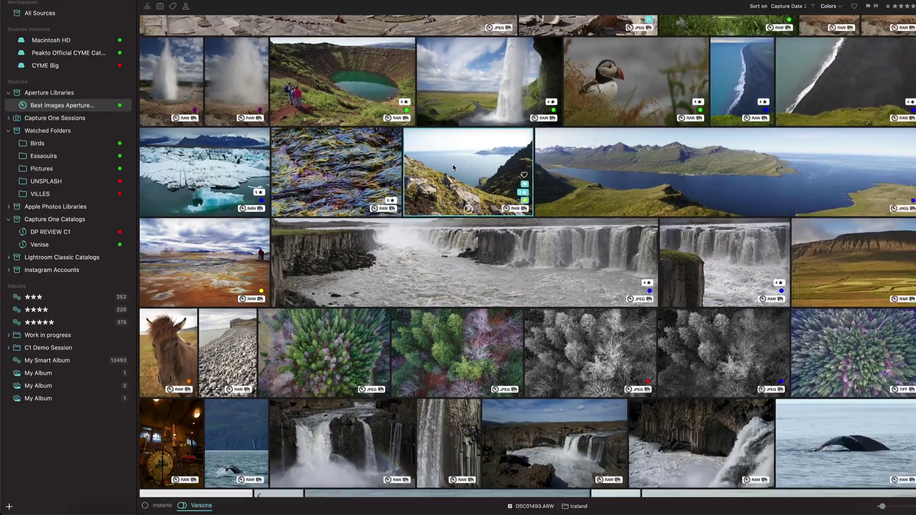
Show the fjord panorama in the single-image viewer, label it red and rate it 4 stars.
double_click(491, 132)
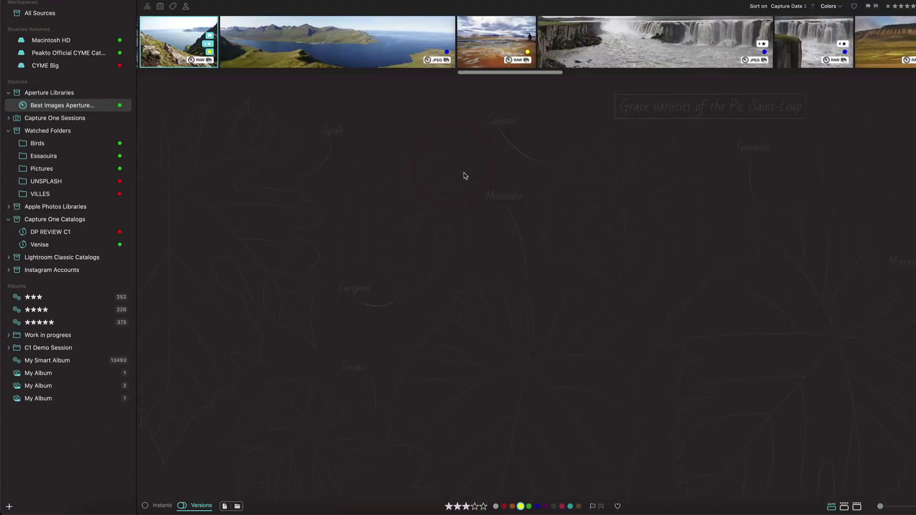
left_click(255, 49)
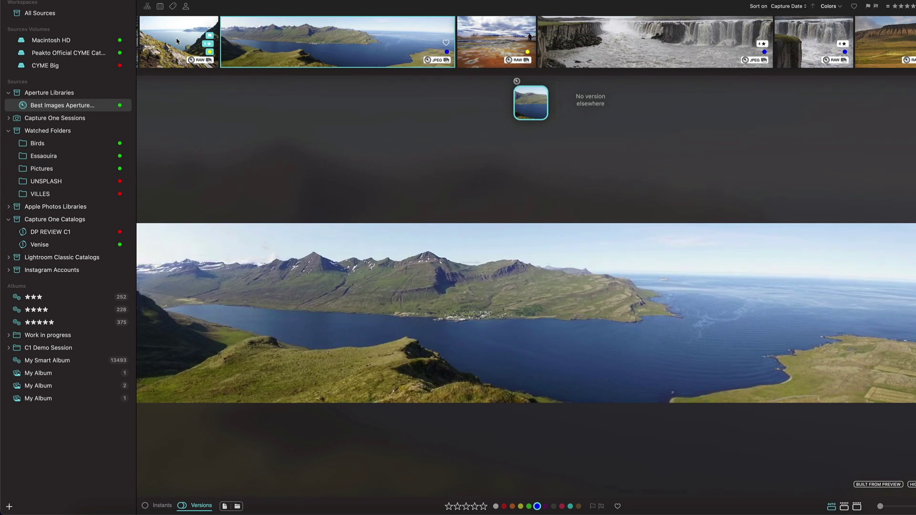
left_click(457, 506)
left_click(466, 506)
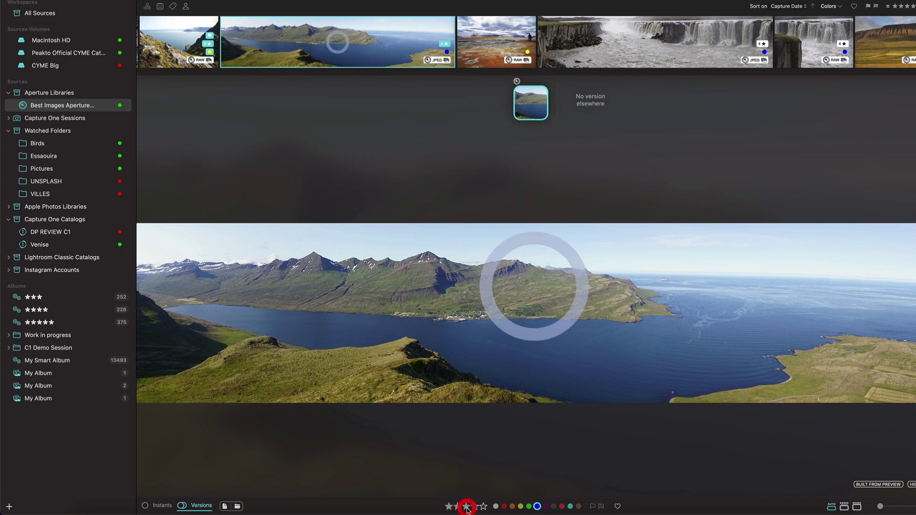
left_click(504, 507)
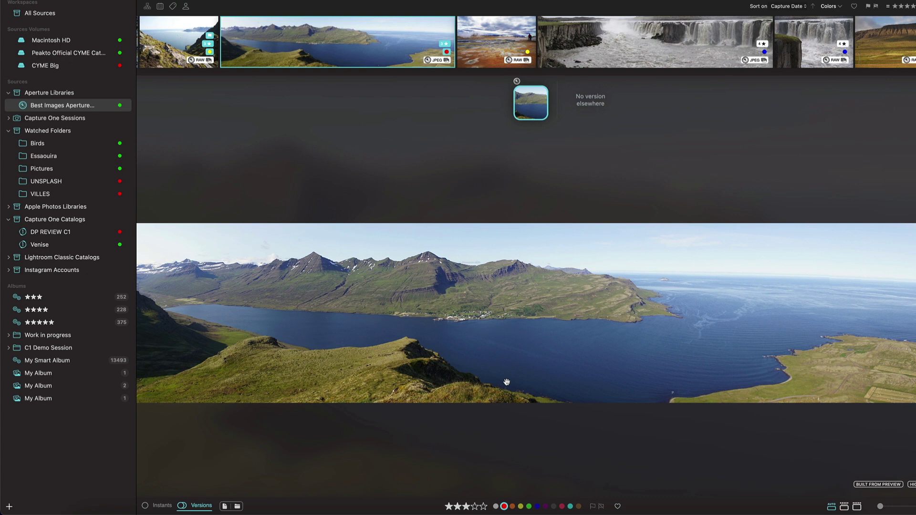
key("4")
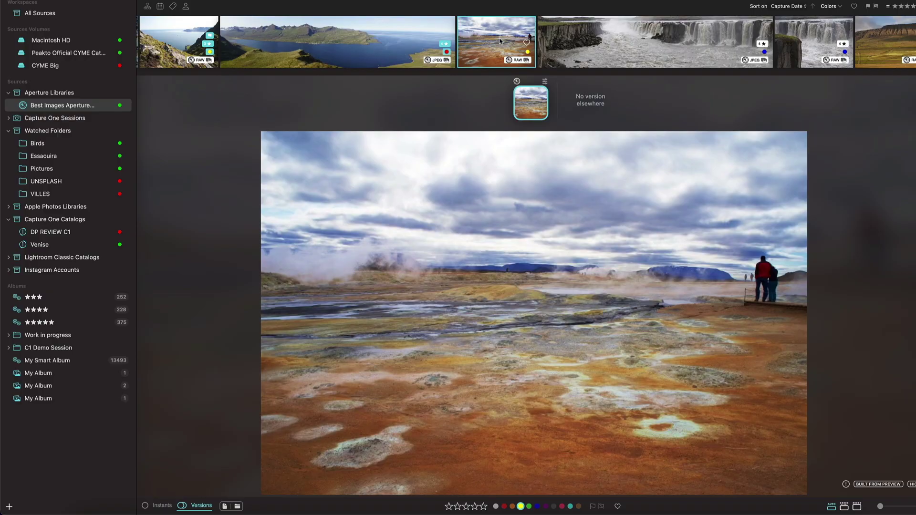
Rate the geothermal photo 5, waterfalls 4 and 5, mountain 3, horse 4, then leave the viewer.
key("5")
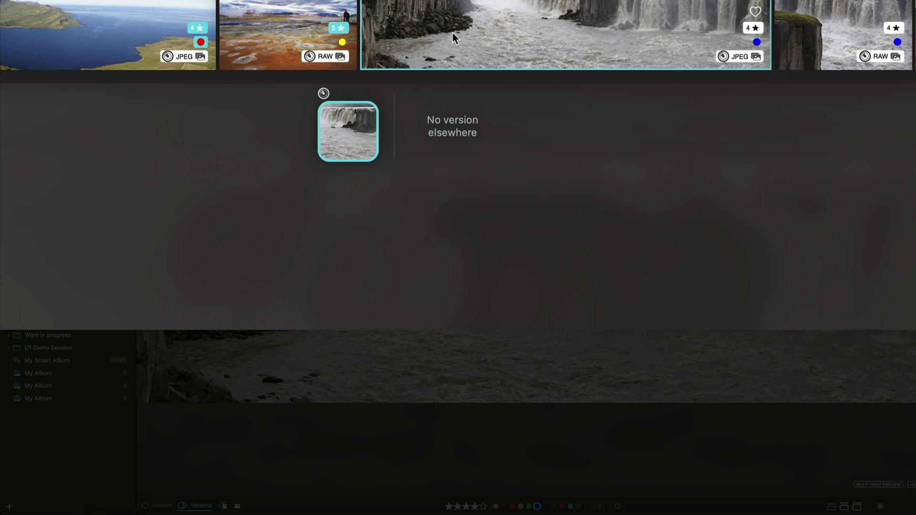
key("4")
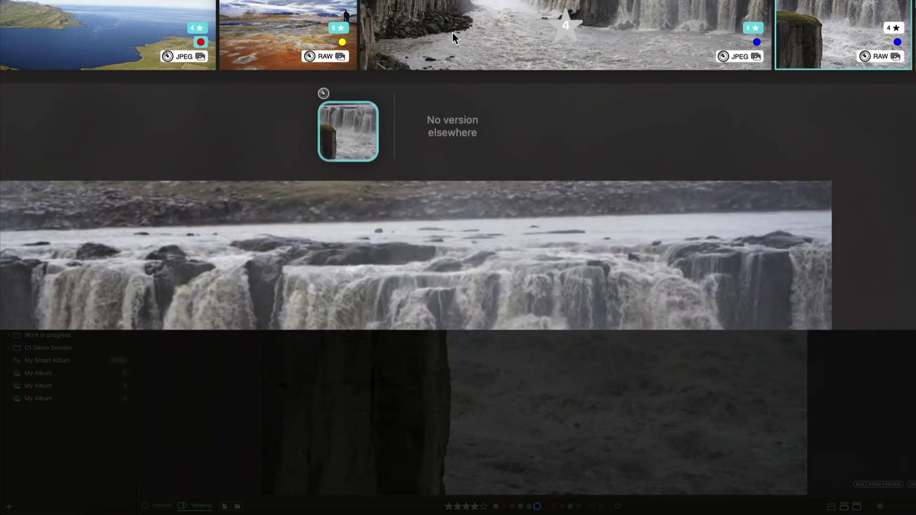
key("5")
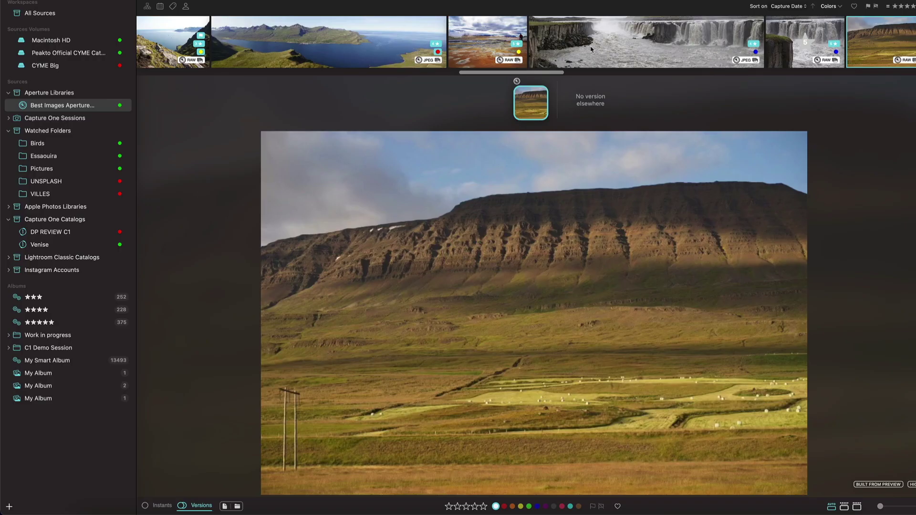
key("3")
key("4")
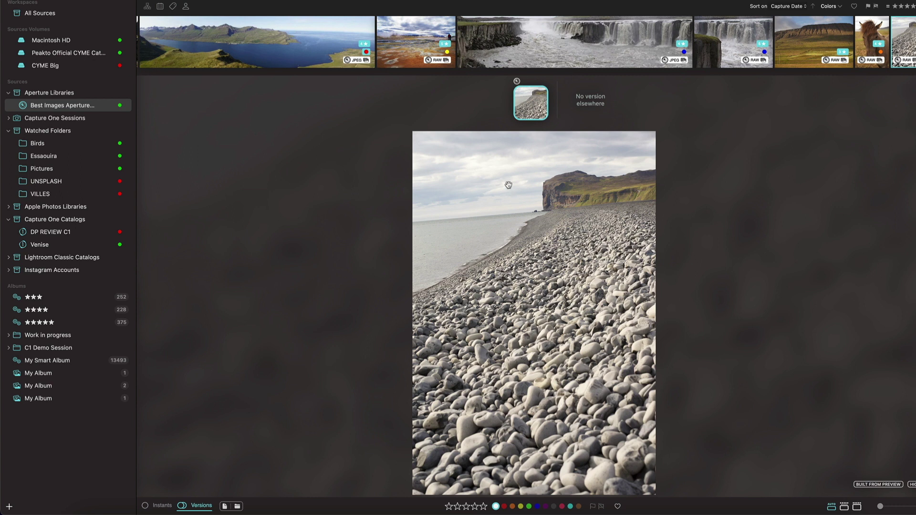
key("Escape")
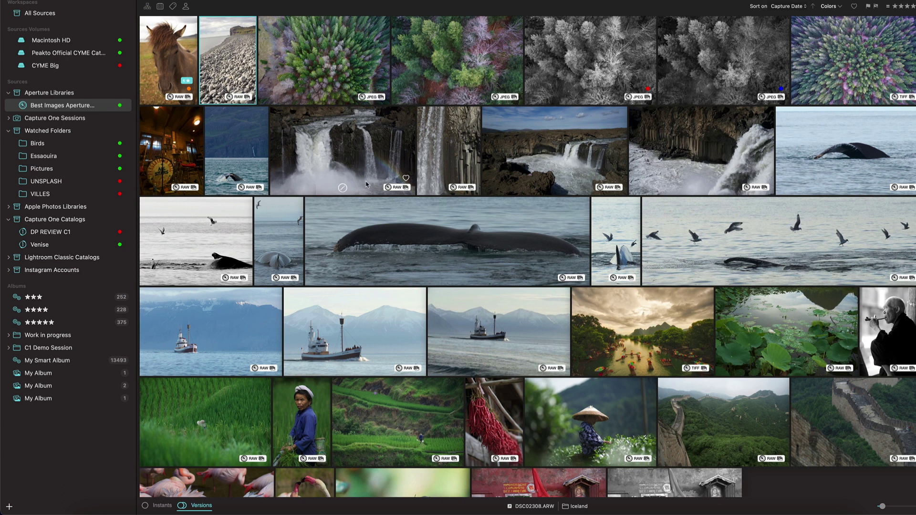
Select the glacier photo, close its magnified preview and lower its rating to 4 stars.
scroll(366, 184, "up", 3)
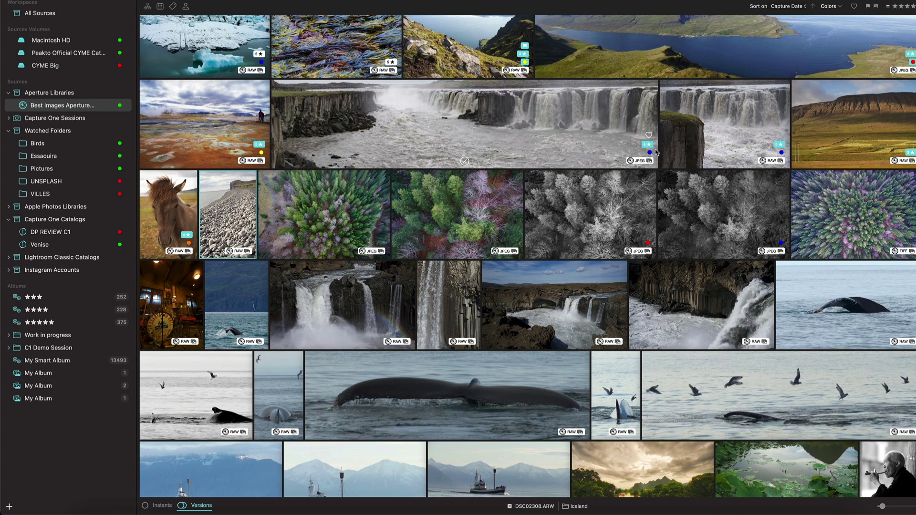
scroll(620, 145, "up", 2)
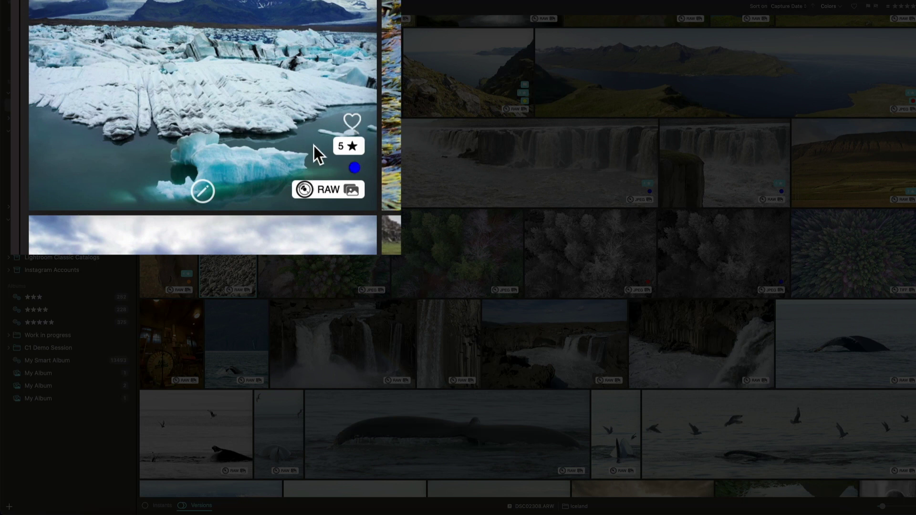
left_click(284, 104)
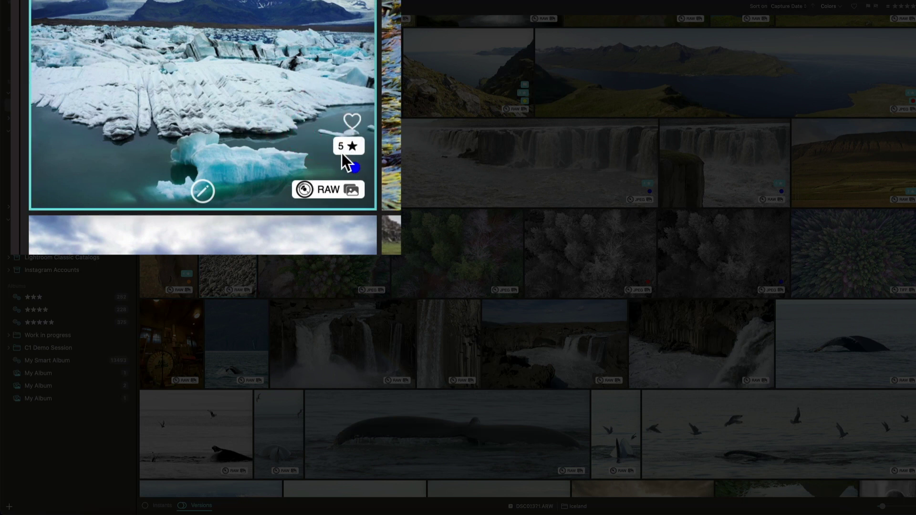
left_click(661, 101)
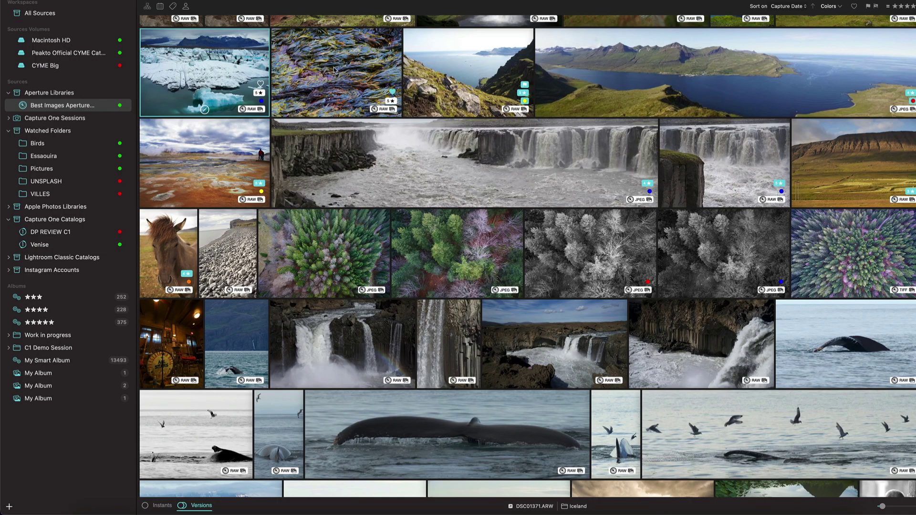
left_click(206, 109)
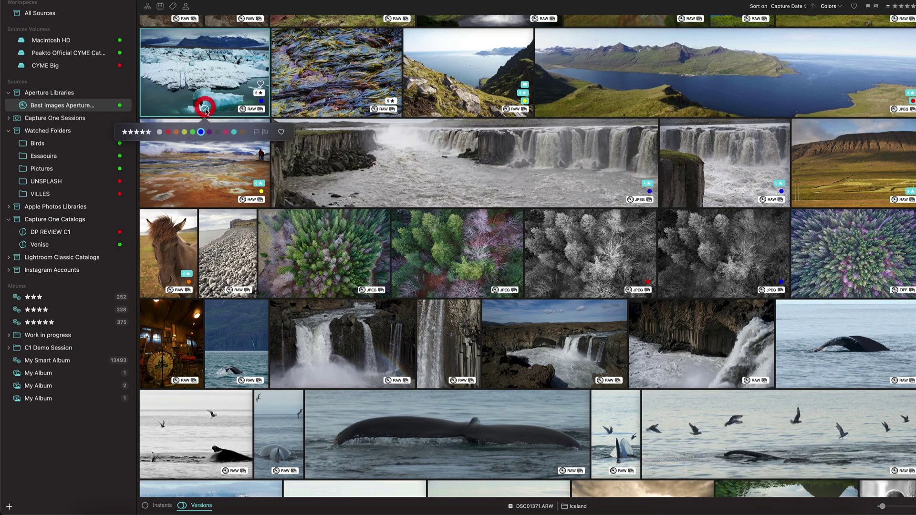
left_click(143, 133)
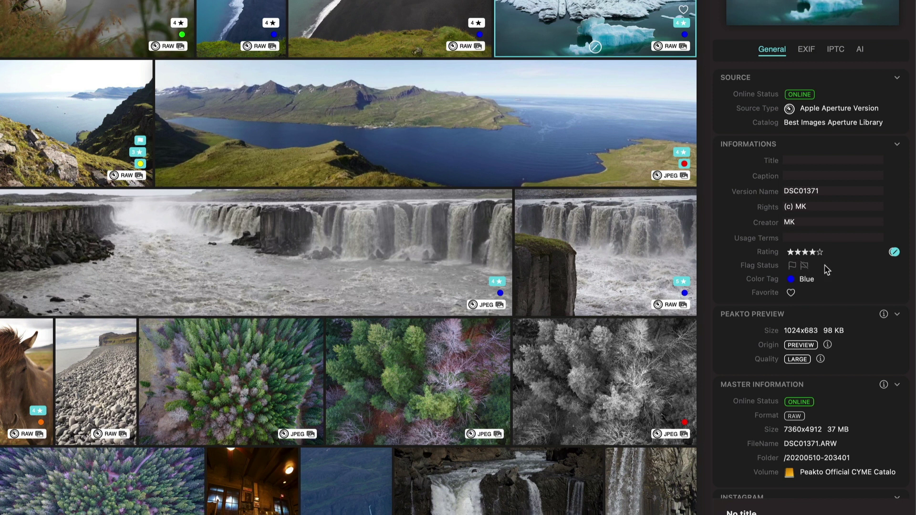
Set the glacier photo's rating to 5 stars in the inspector, then begin editing its title and version name.
left_click(893, 253)
left_click(893, 252)
left_click(894, 253)
left_click(895, 253)
left_click(805, 159)
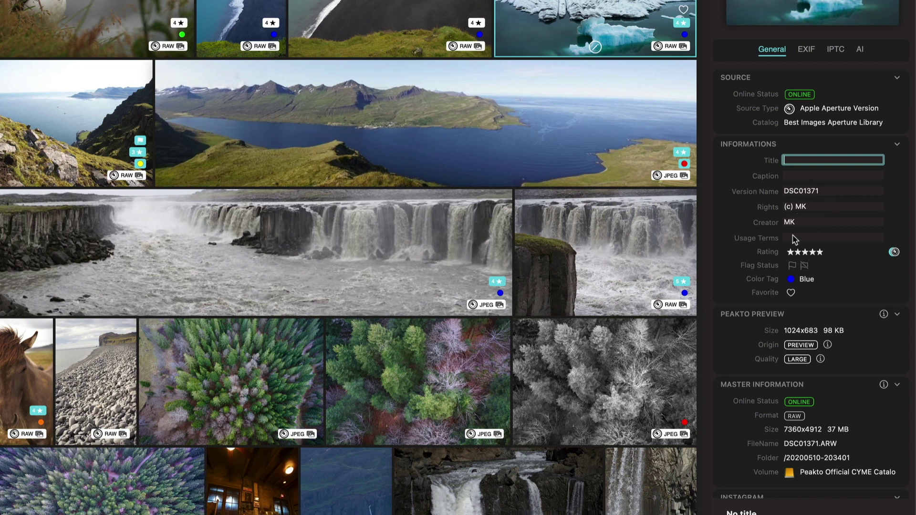
left_click(832, 191)
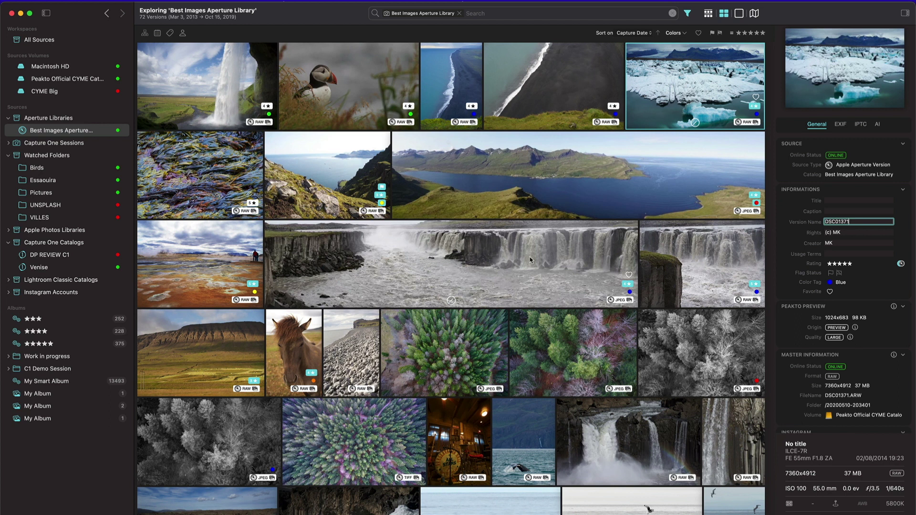
left_click(32, 3)
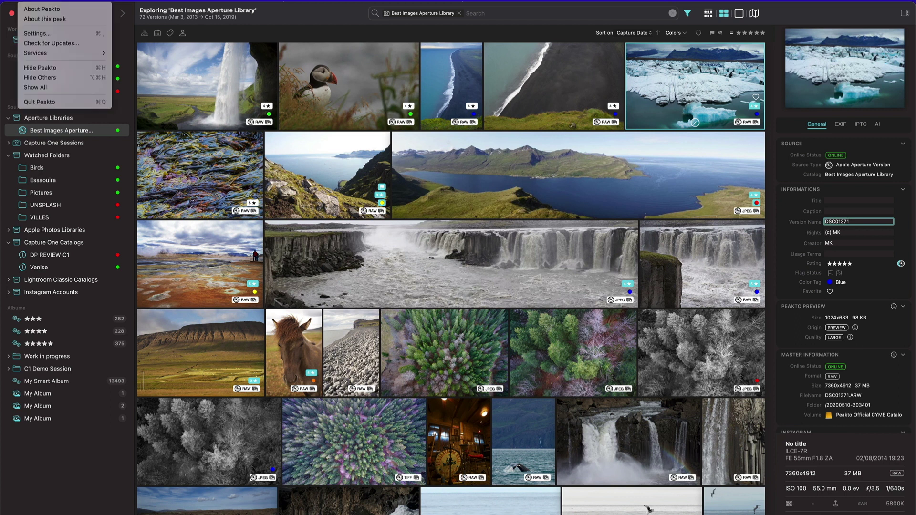
left_click(44, 31)
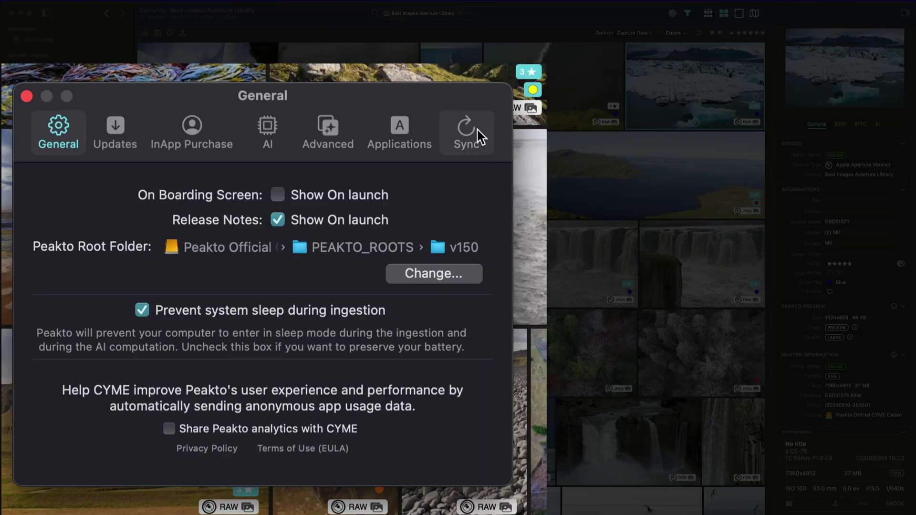
left_click(354, 220)
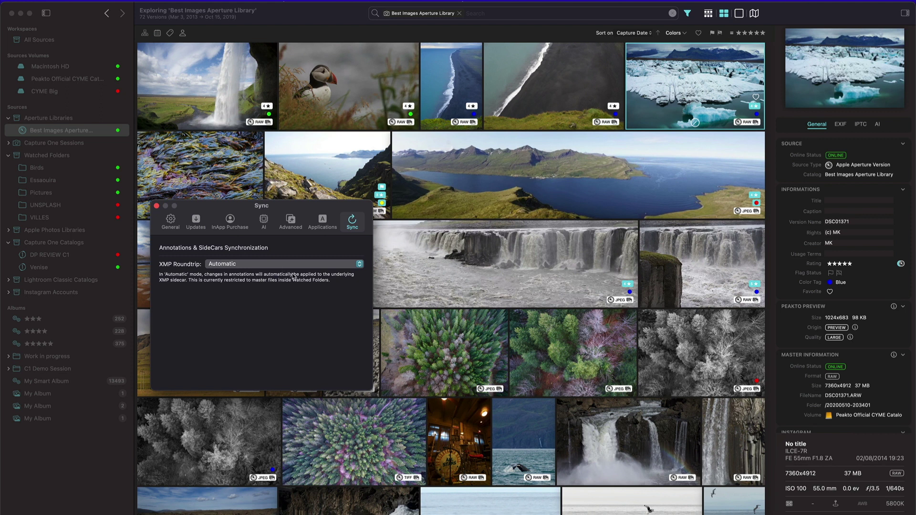
left_click(156, 205)
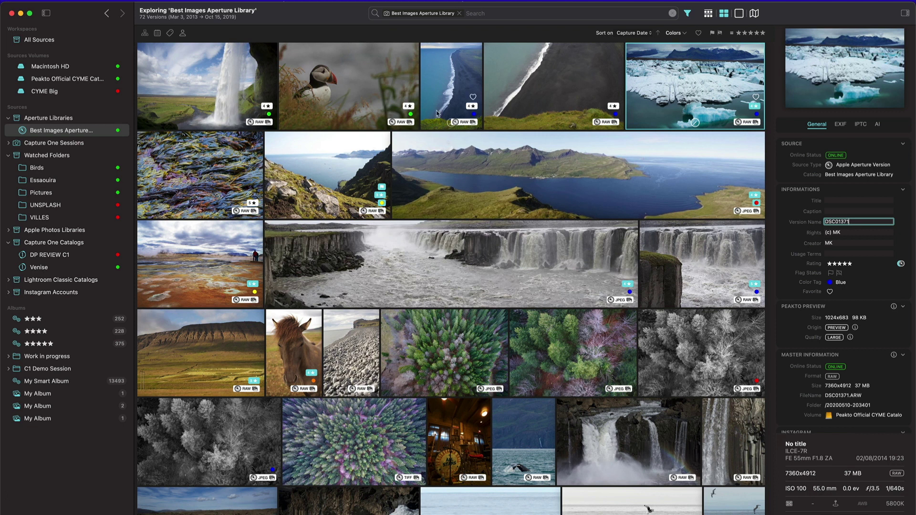
Mark the puffin photo as favourite, then filter the library to favourite 5-star photos.
left_click(410, 98)
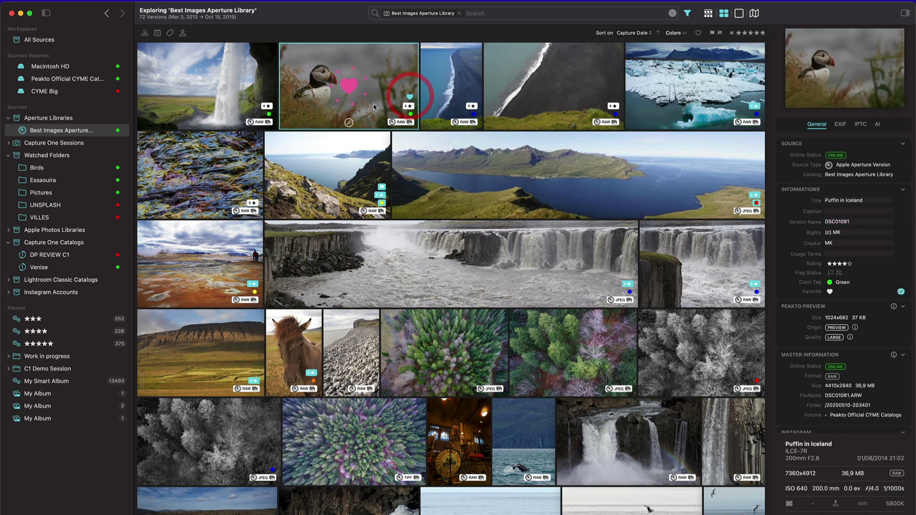
left_click(699, 32)
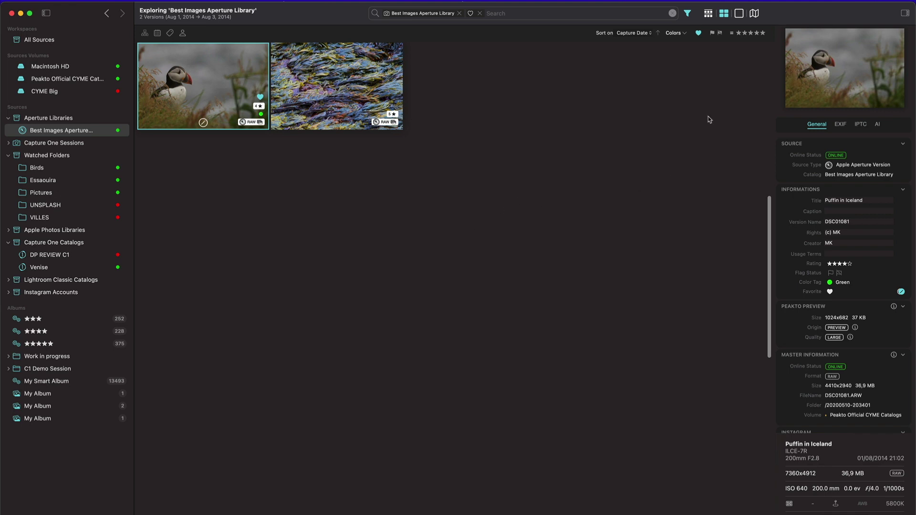
left_click(762, 34)
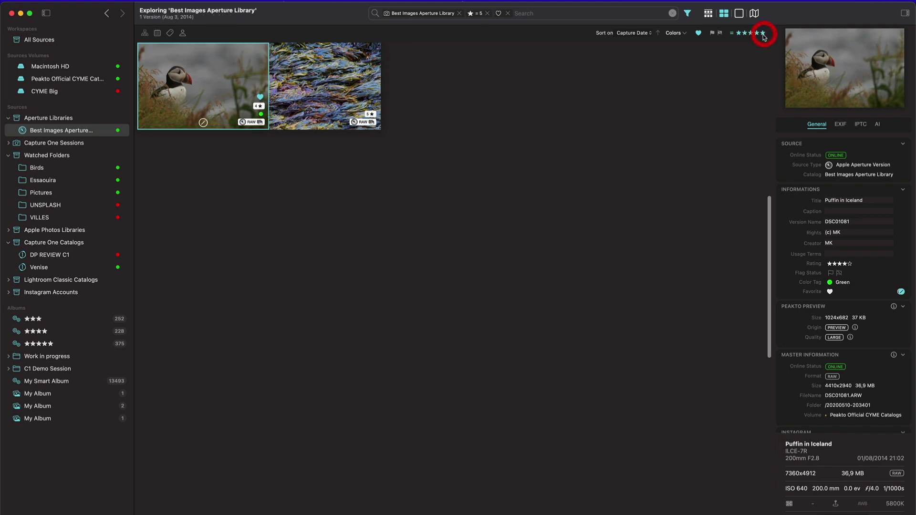
Turn off the favourites filter, favourite the first bird photo and toggle the icon beside its Rating.
left_click(698, 32)
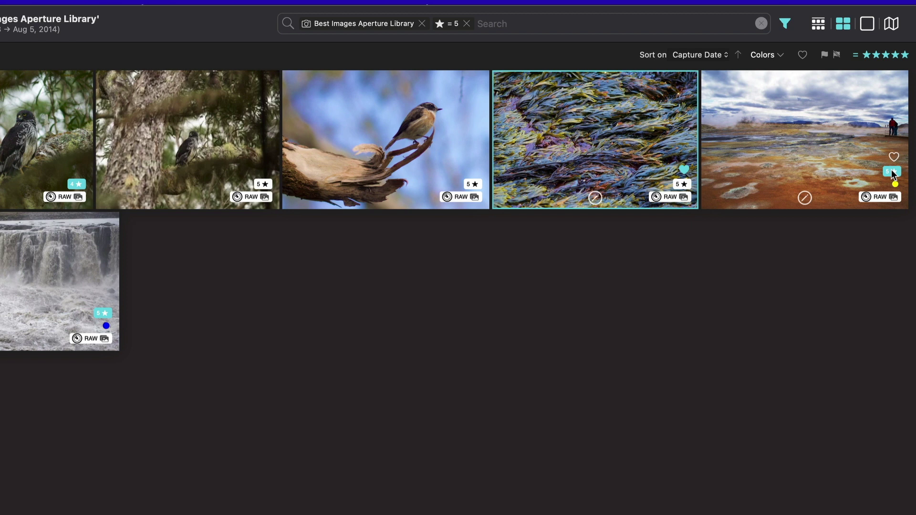
left_click(79, 169)
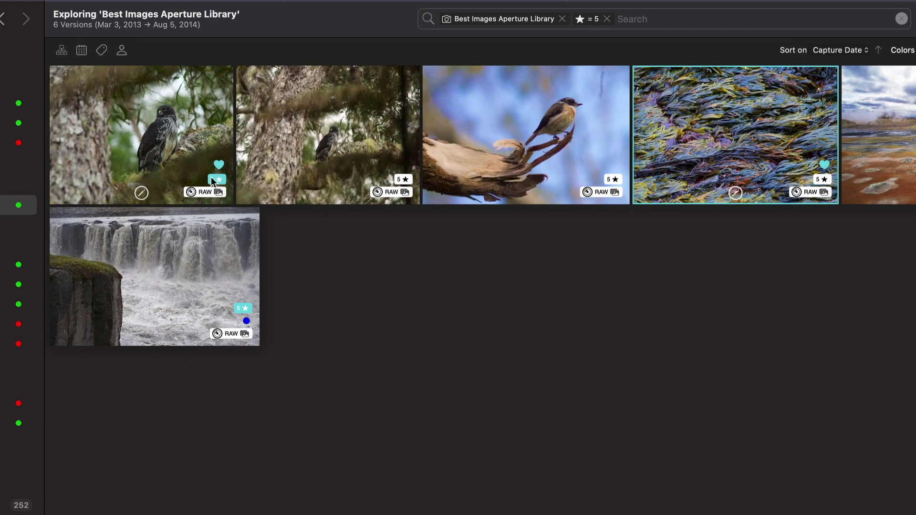
left_click(157, 141)
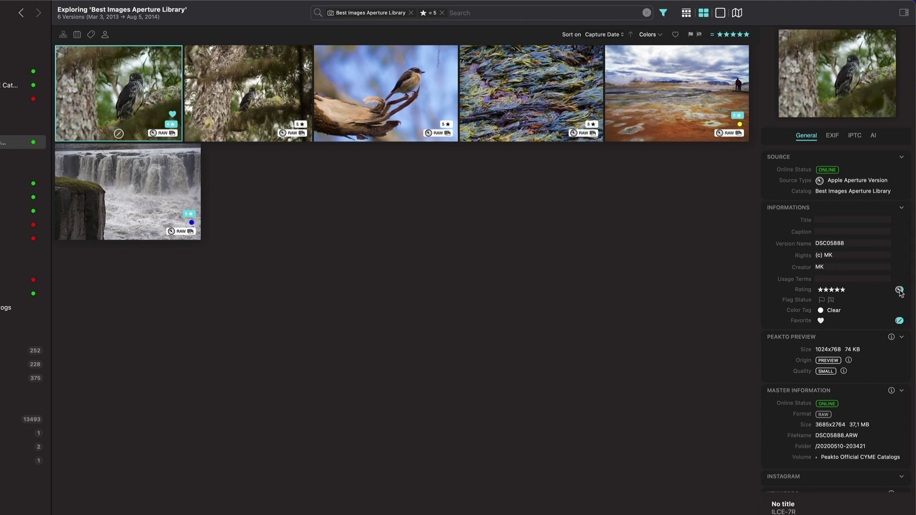
left_click(899, 290)
left_click(899, 290)
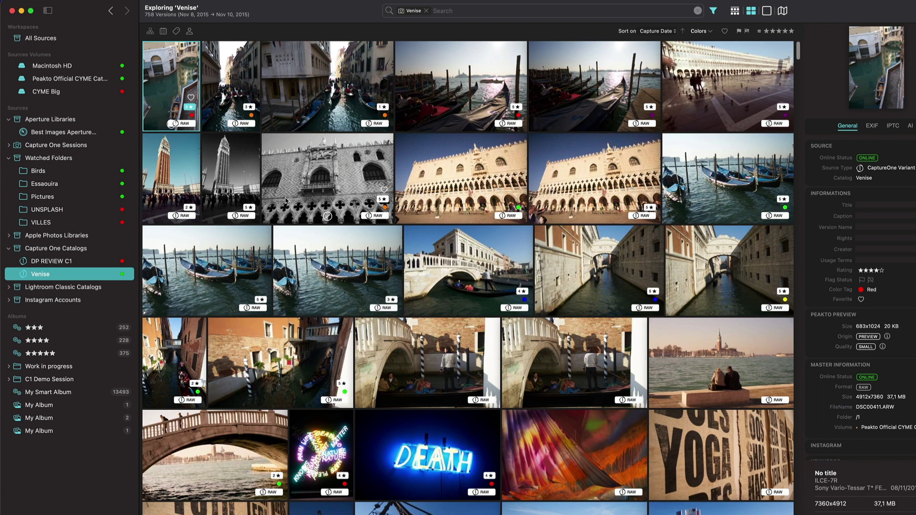
left_click(330, 184)
right_click(304, 158)
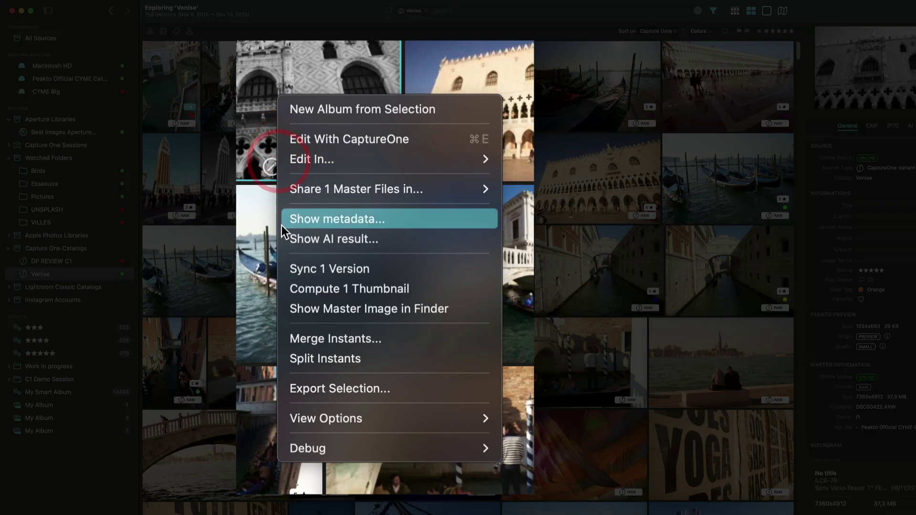
Open the black-and-white palace photo DSC00422.ARW in Capture One via Edit With CaptureOne.
right_click(262, 68)
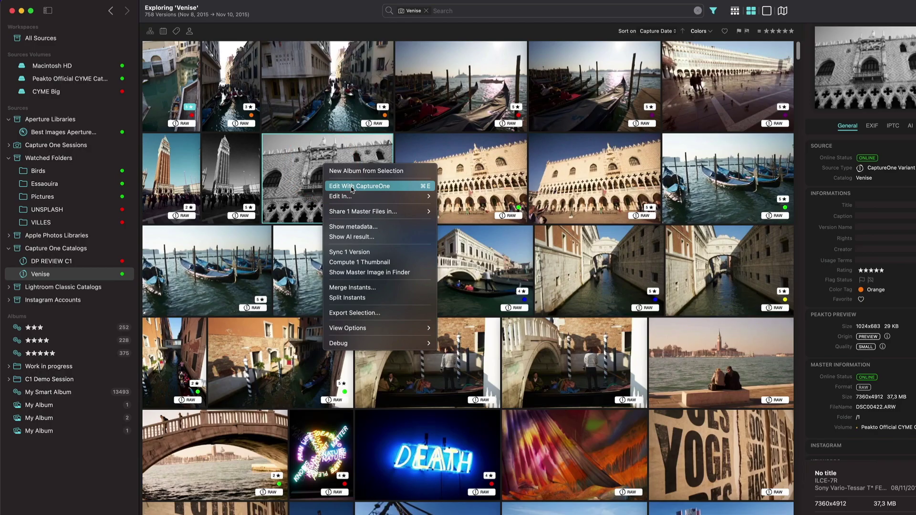
left_click(310, 108)
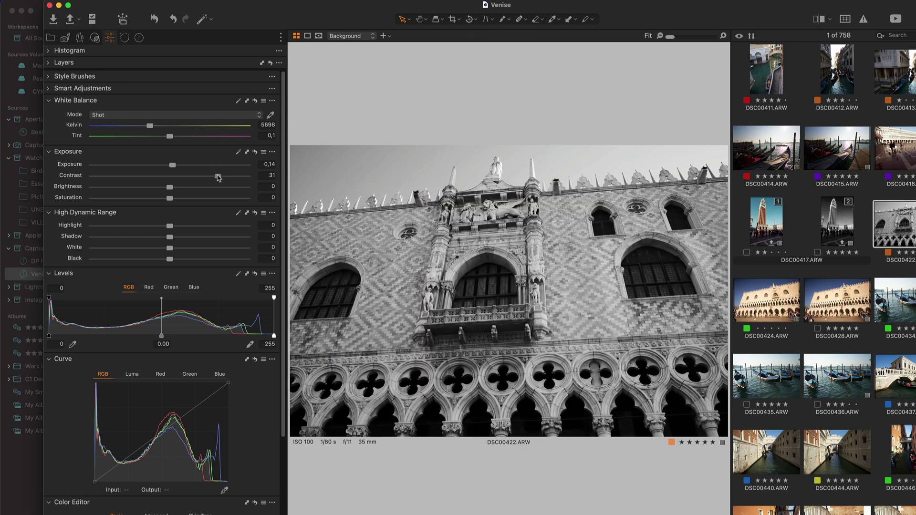
Lower contrast to 29 and exposure to -0,52, then quit Capture One without backing up the catalog.
left_click_drag(218, 178, 159, 166)
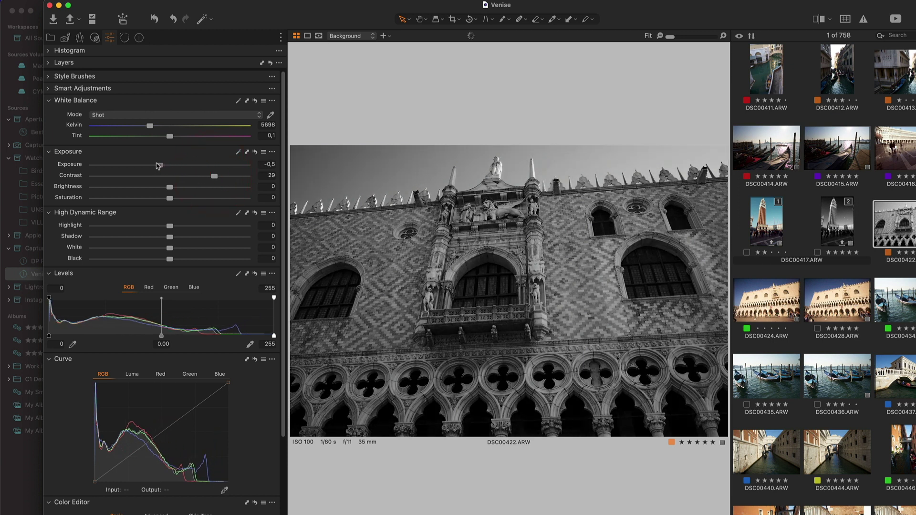
left_click(159, 165)
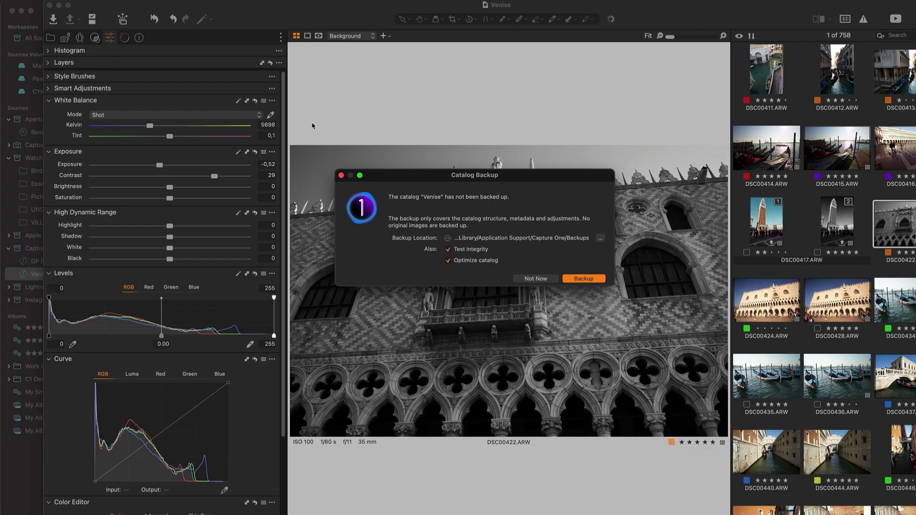
left_click(538, 279)
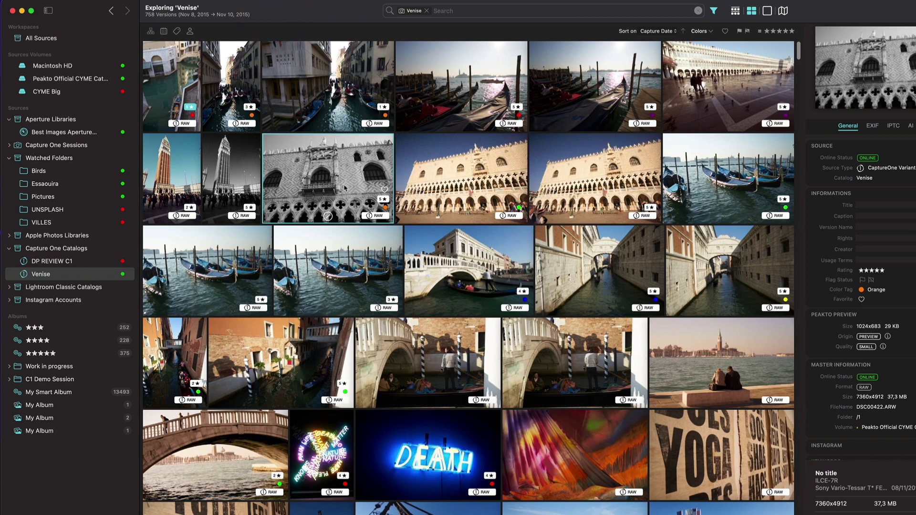
Sync the edited palace photo's single version from Capture One into Peakto.
right_click(308, 172)
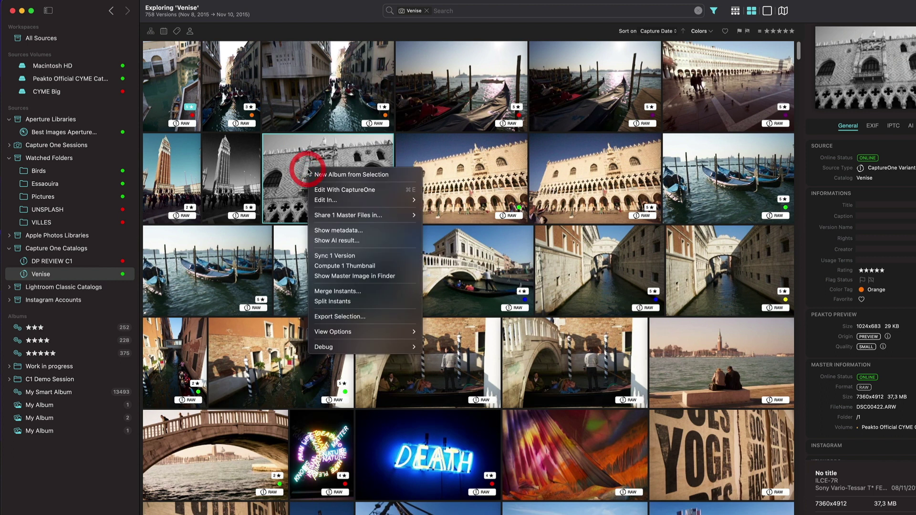
left_click(338, 256)
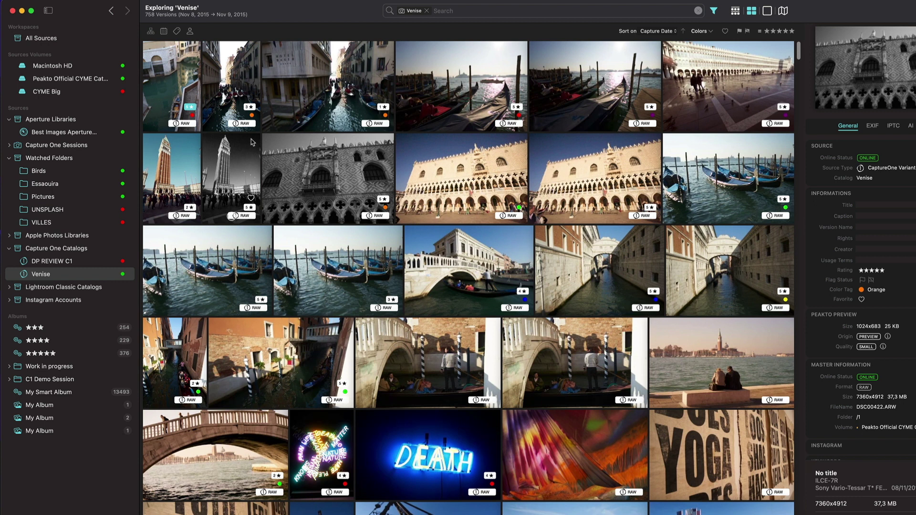
key("super+a")
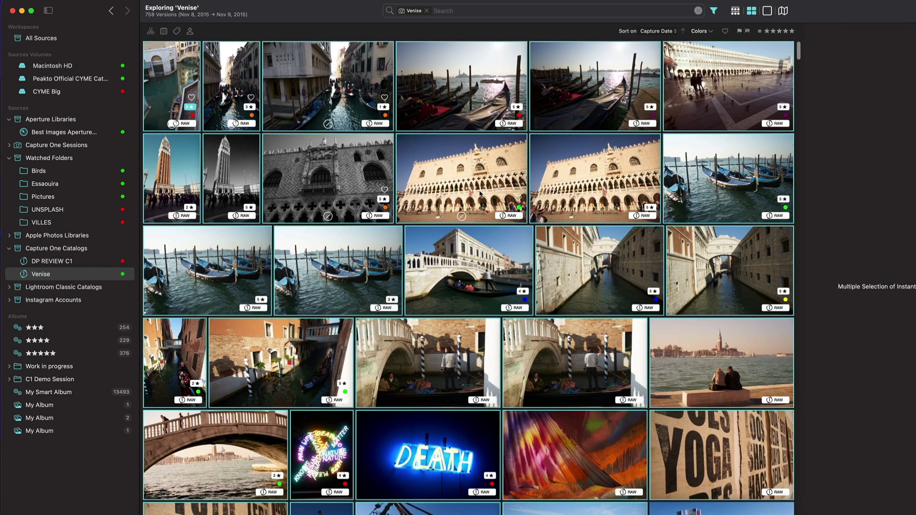
key("Escape")
Select the black-and-white palace, bridge and two colour palace photos together.
left_click(363, 186)
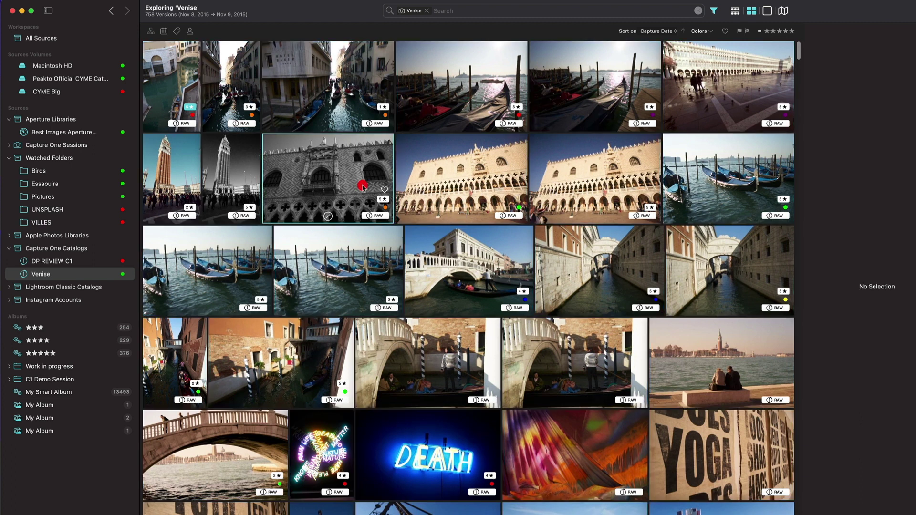
left_click(443, 262, "super")
left_click(461, 196, "super")
left_click(583, 197, "super")
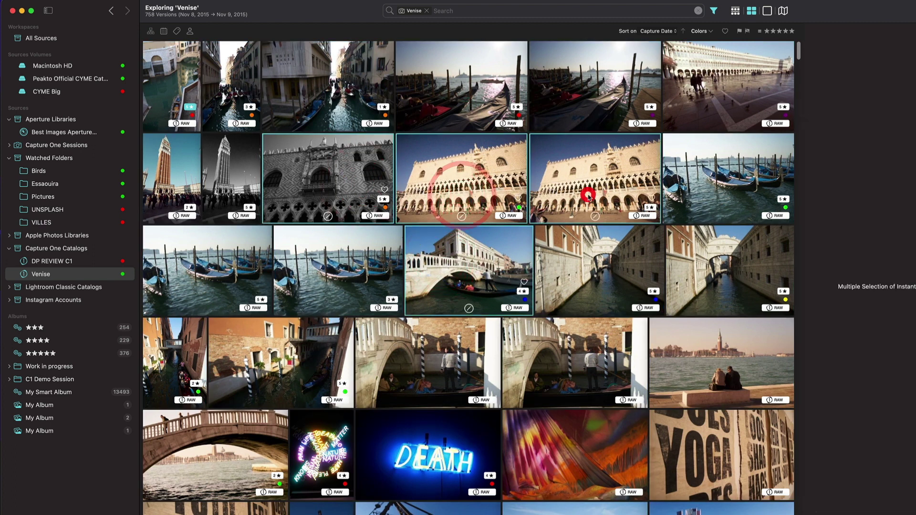
right_click(590, 195)
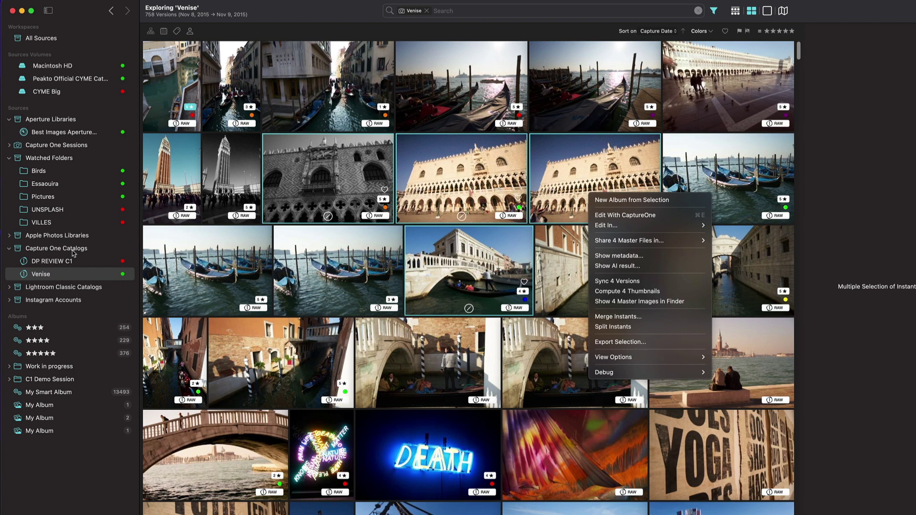
left_click(41, 173)
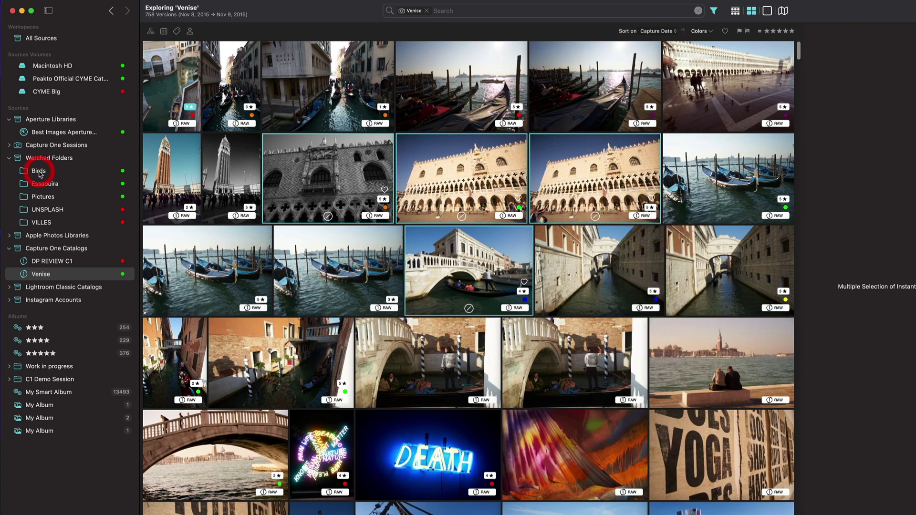
Reveal the Birds folder in Finder and duplicate DSC09015.jpeg in Flamingos as 'DSC09015 copy.jpeg'.
left_click(42, 173)
right_click(42, 172)
left_click(60, 176)
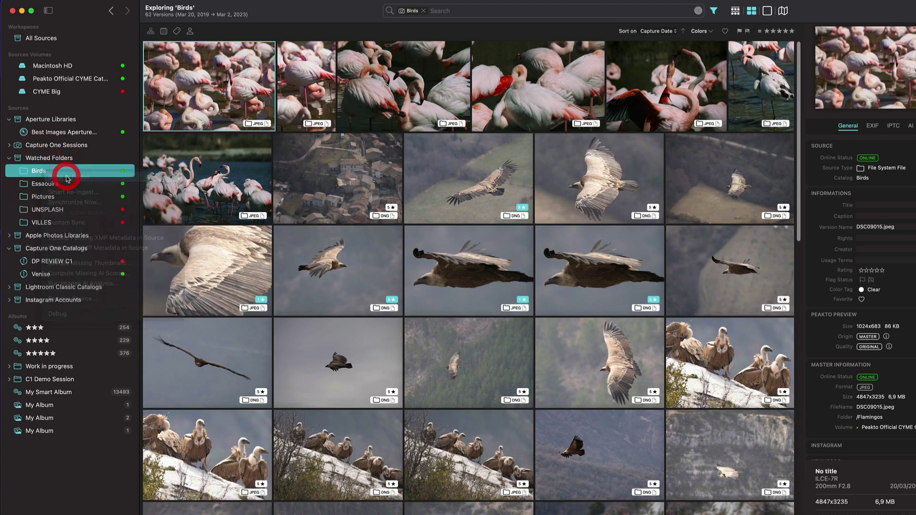
left_click(266, 87)
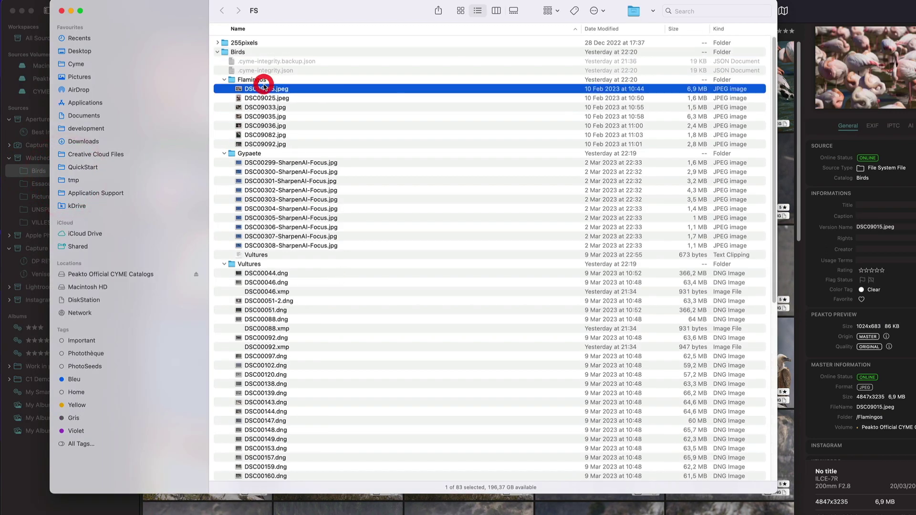
key("super+d")
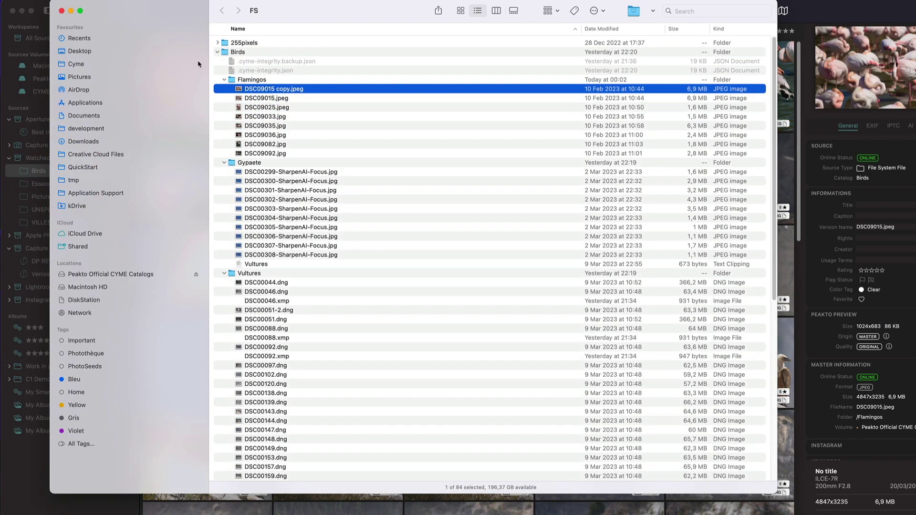
left_click_drag(166, 12, 286, 8)
key("super+w")
left_click(82, 8)
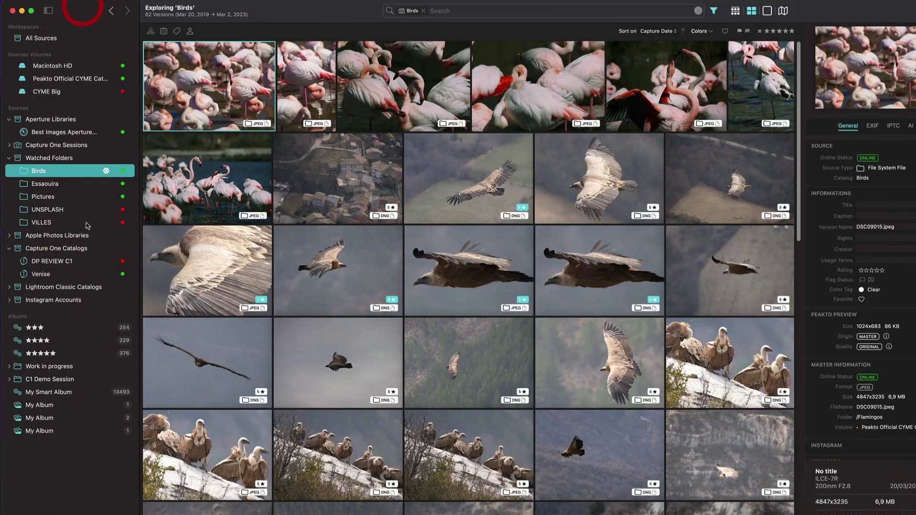
Sync the Birds folder's on-disk changes into Peakto, bringing it to 63 versions.
left_click(106, 172)
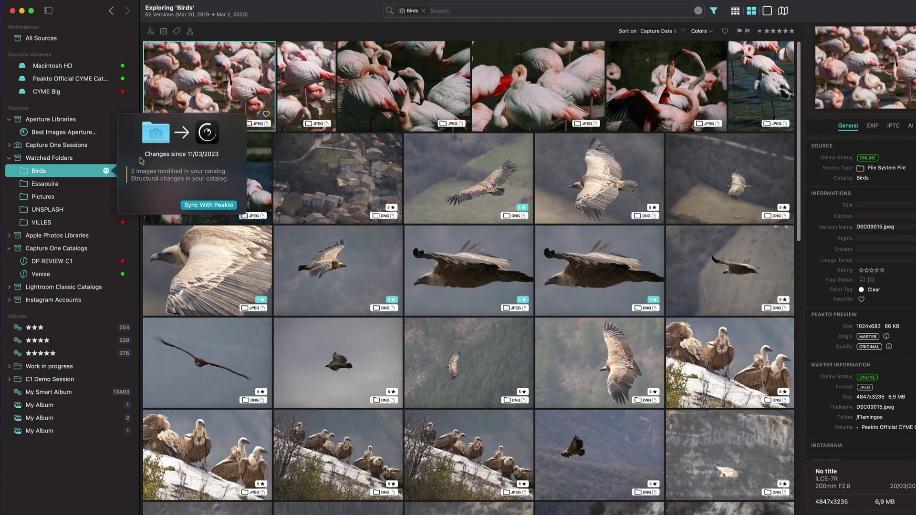
left_click(207, 205)
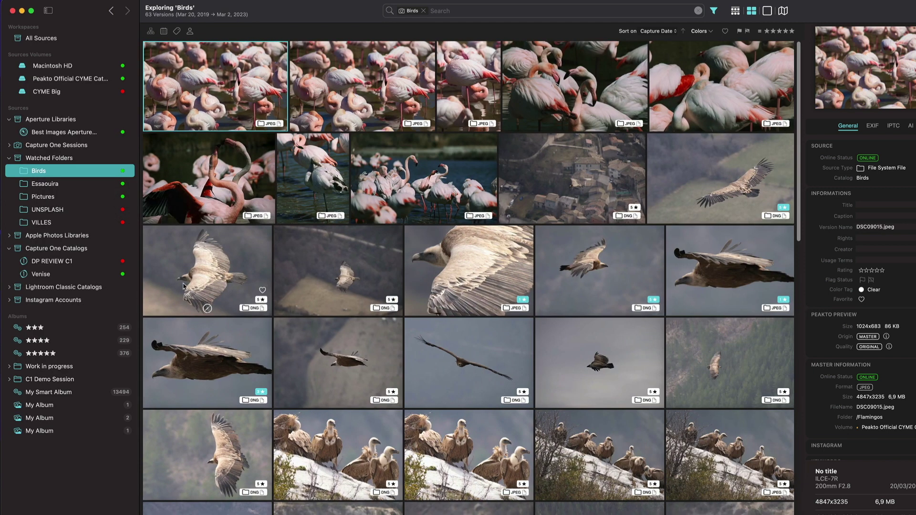
Send the four Venise palace and bridge photos to Capture One and check Venise's sync warning.
left_click(43, 274)
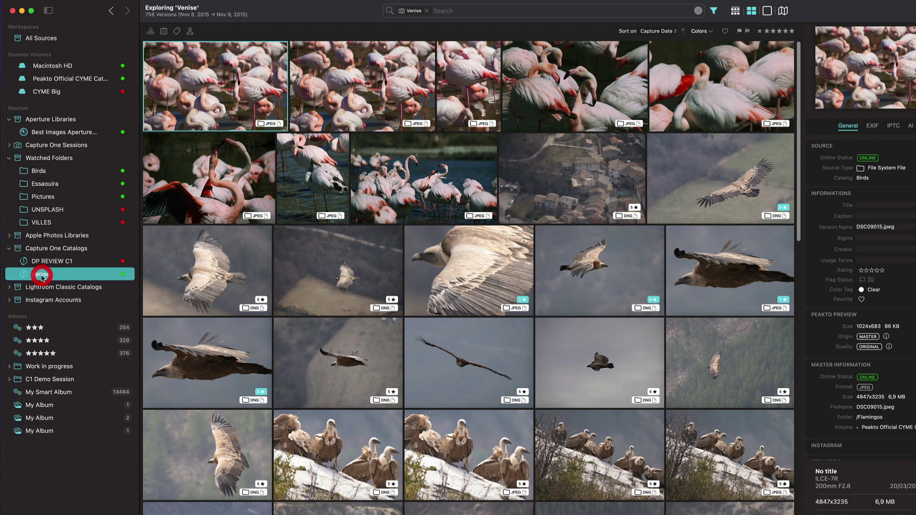
right_click(339, 173)
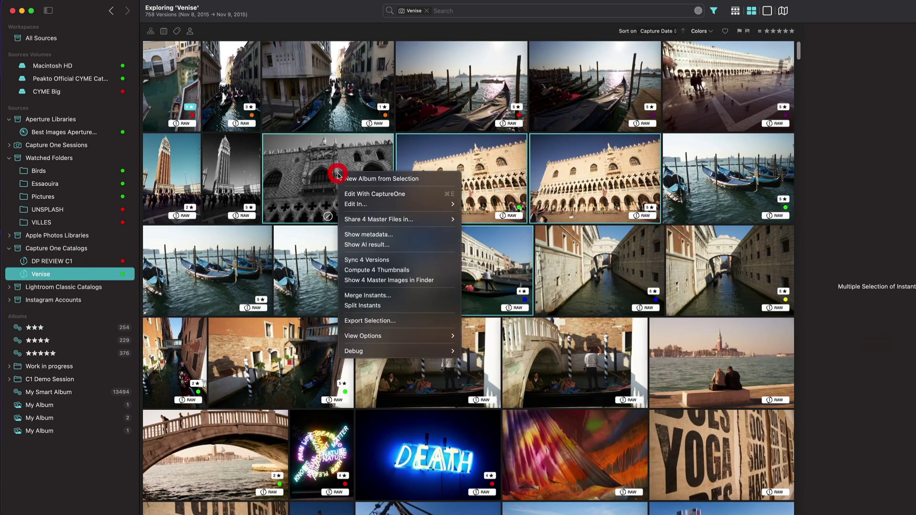
left_click(374, 194)
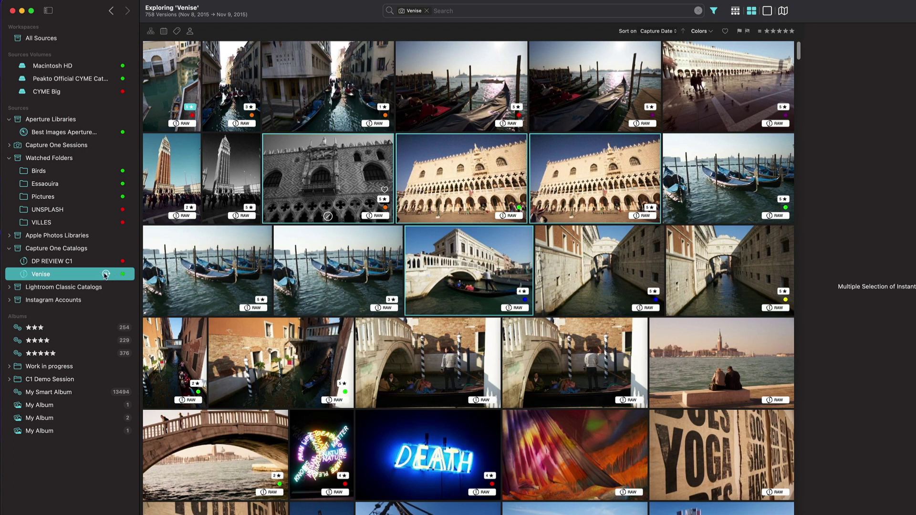
left_click(106, 276)
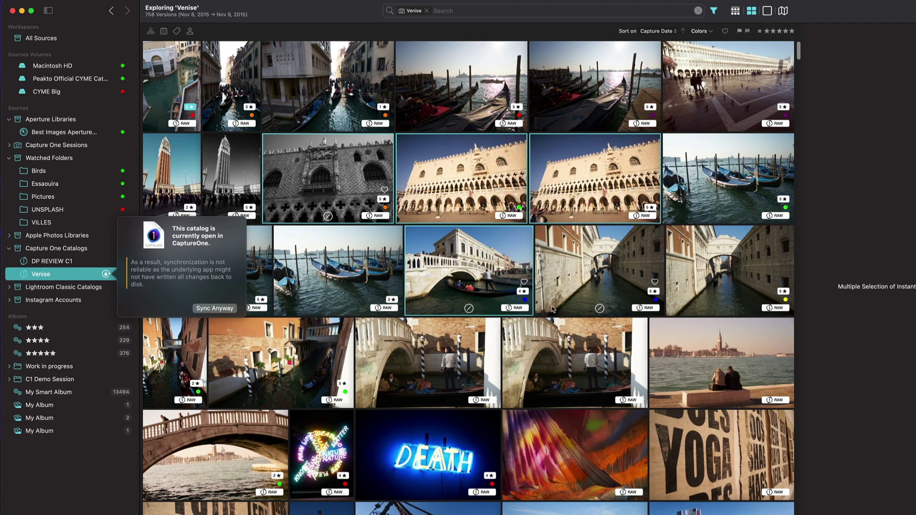
scroll(520, 135, "down", 2)
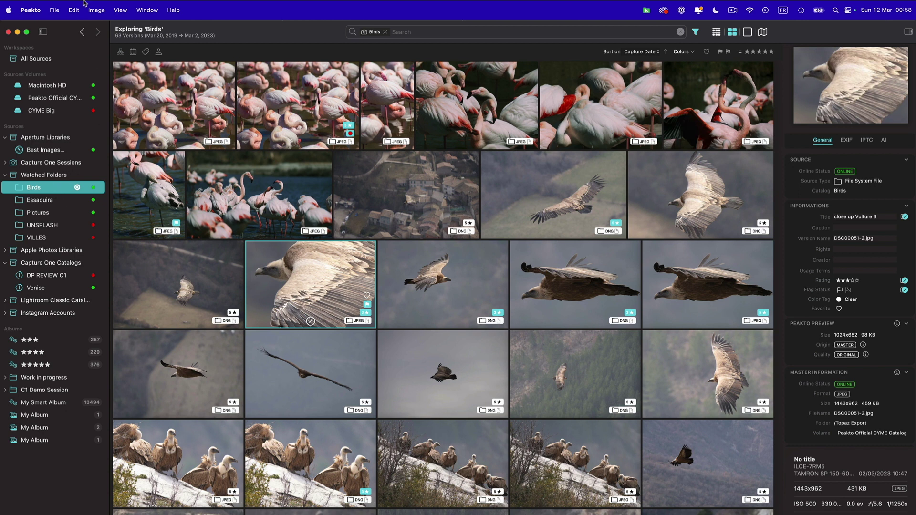
left_click(30, 10)
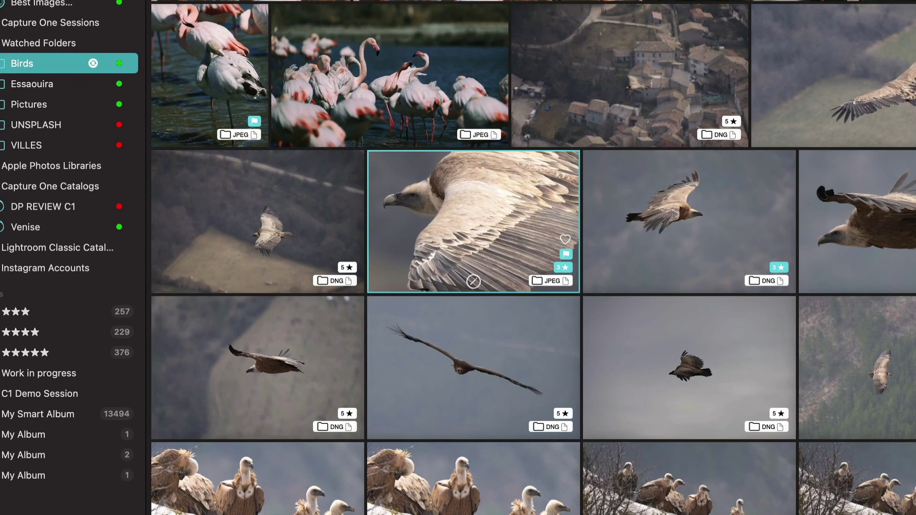
key("super+comma")
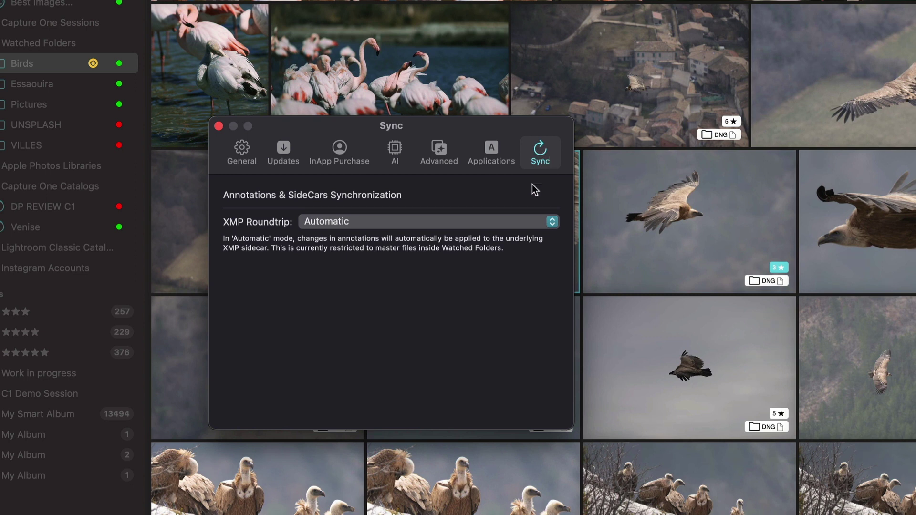
left_click(349, 223)
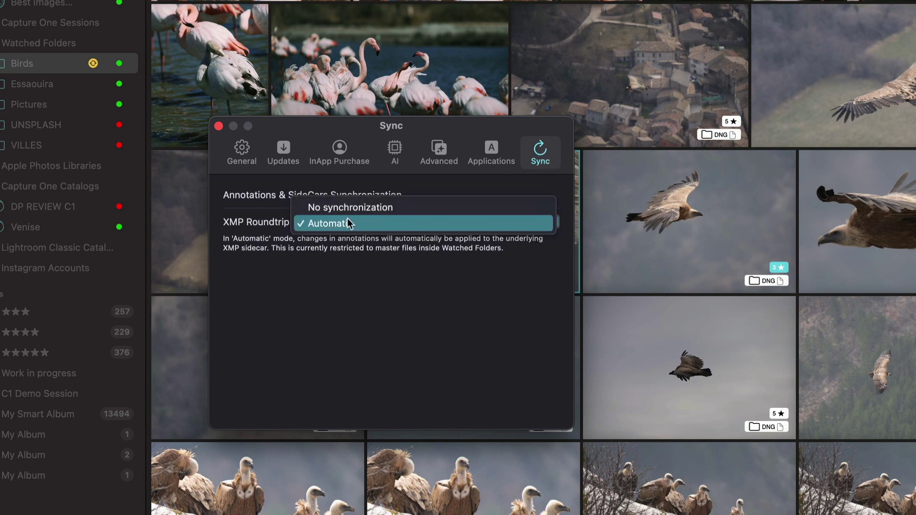
left_click(344, 224)
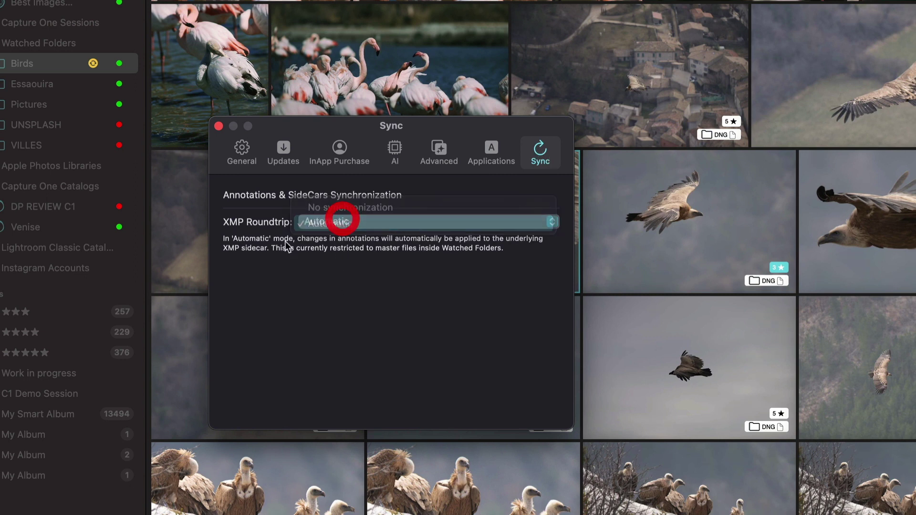
left_click(343, 224)
left_click(342, 220)
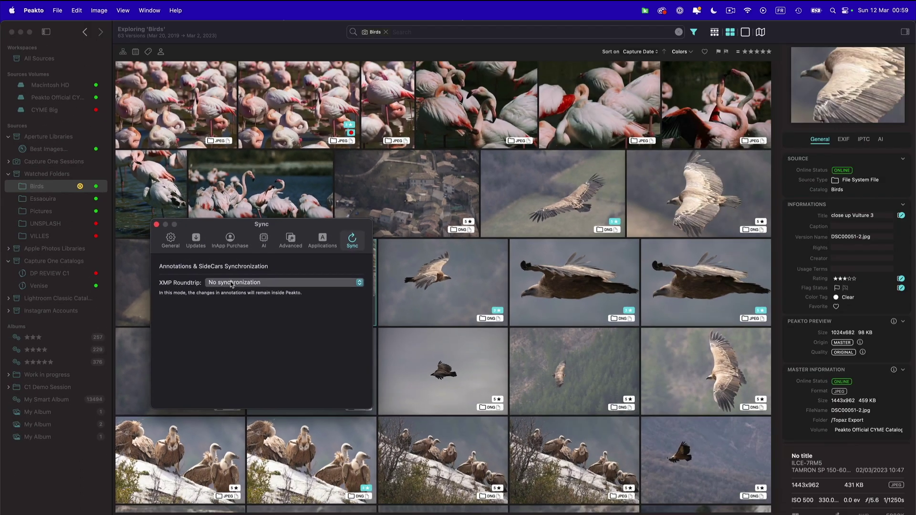
left_click(344, 222)
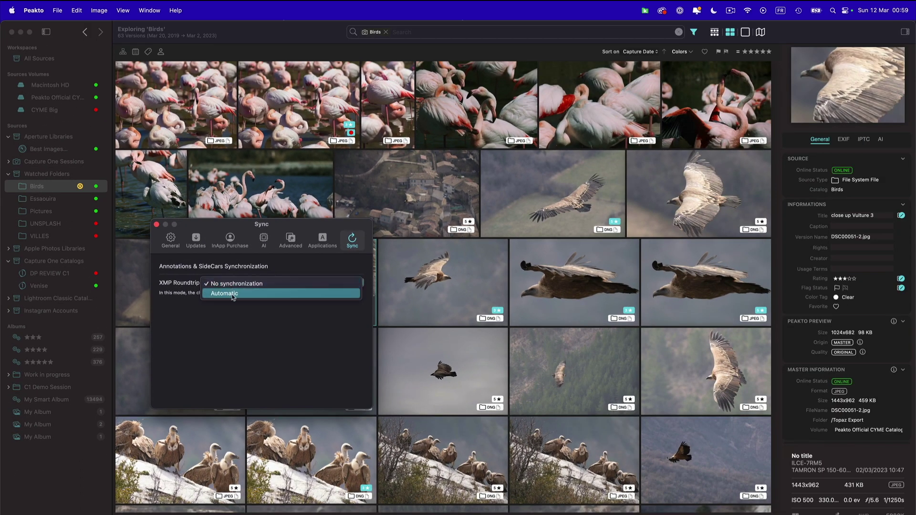
left_click(233, 295)
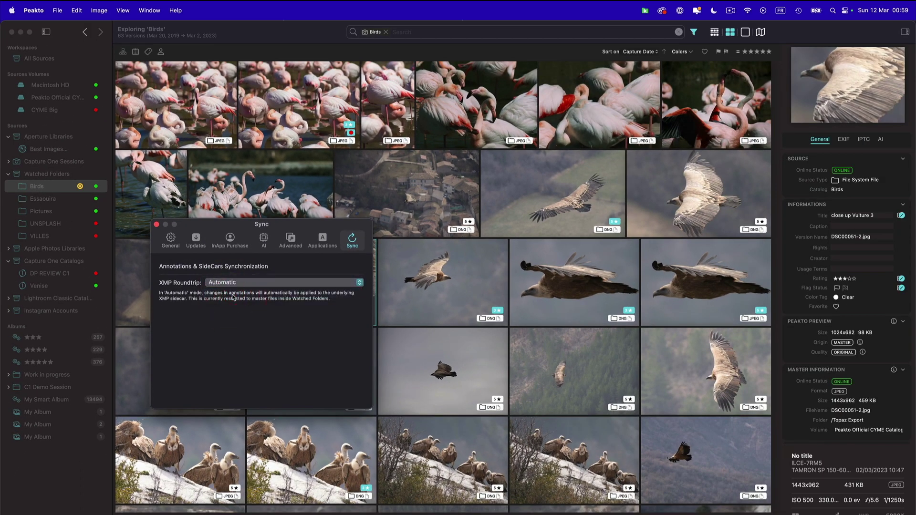
left_click(156, 224)
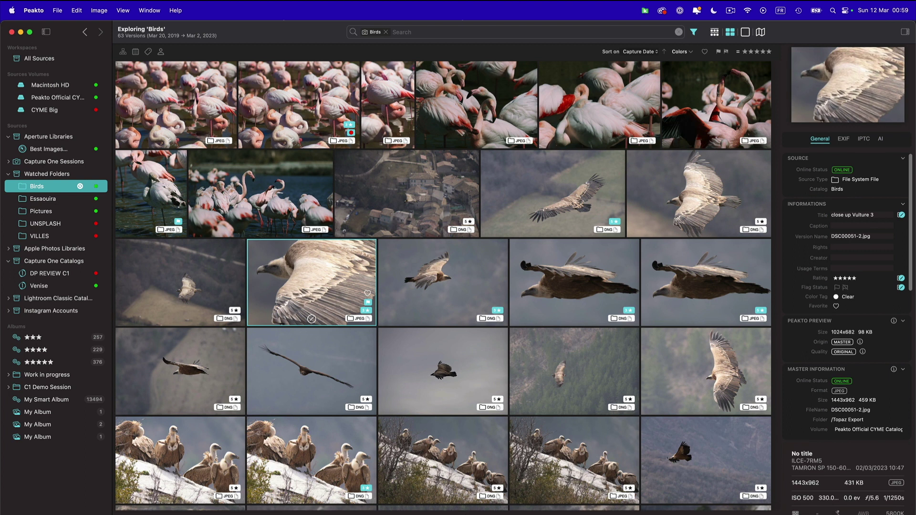
left_click_drag(914, 513, 535, 513)
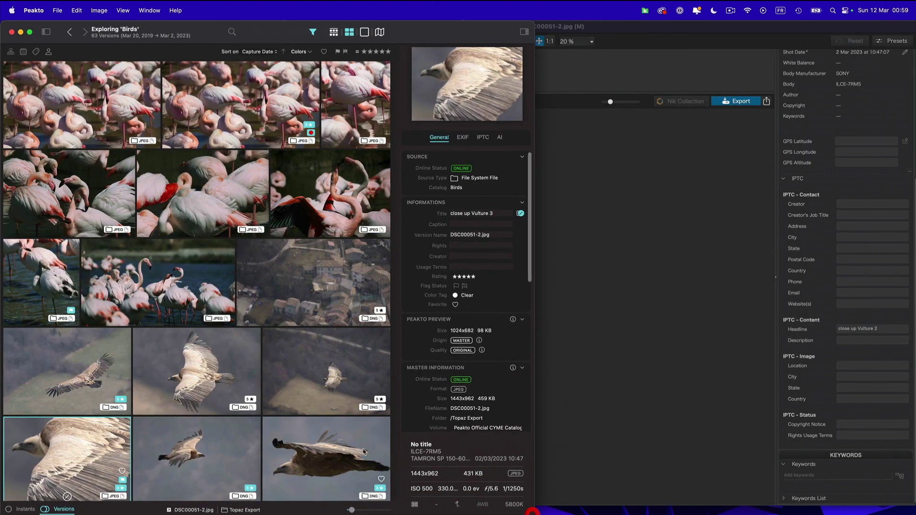
Place DxO PhotoLab's Topaz Export folder on the right, beside the narrower Peakto window.
scroll(250, 399, "down", 2)
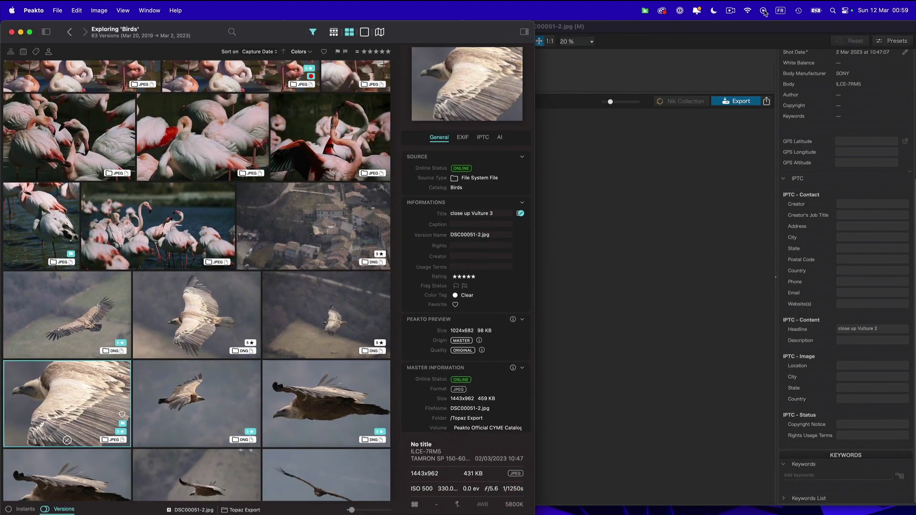
left_click(638, 27)
left_click_drag(307, 31, 613, 25)
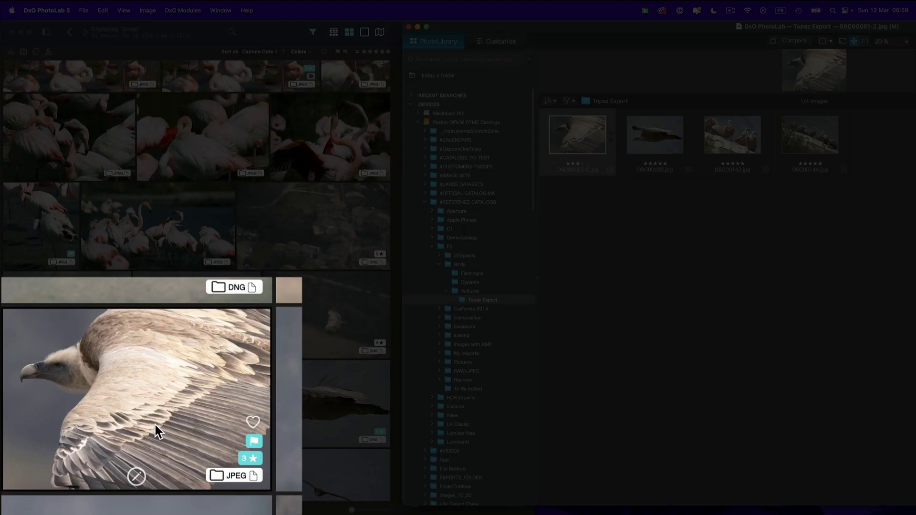
left_click(76, 419)
Rate the close-up vulture DSC00051-2.jpg five stars, refresh DxO, and re-toggle its pick flag.
left_click(67, 439)
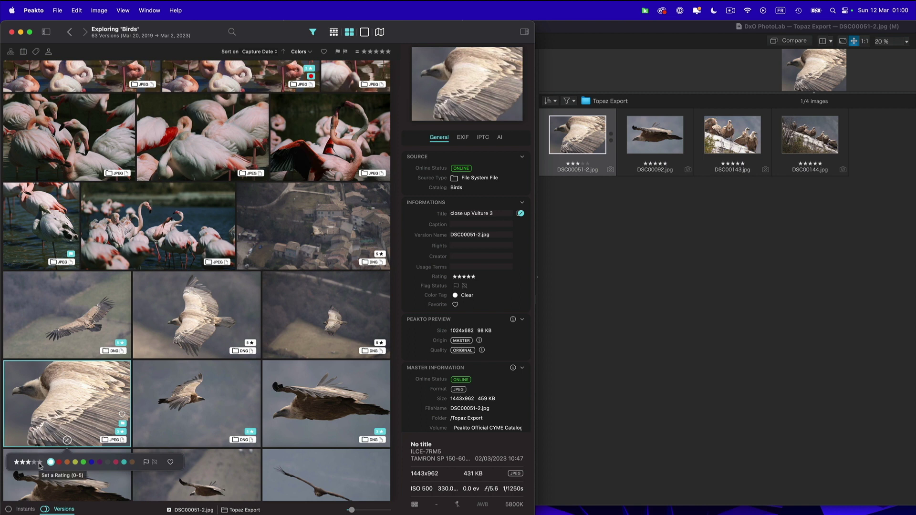
left_click(40, 462)
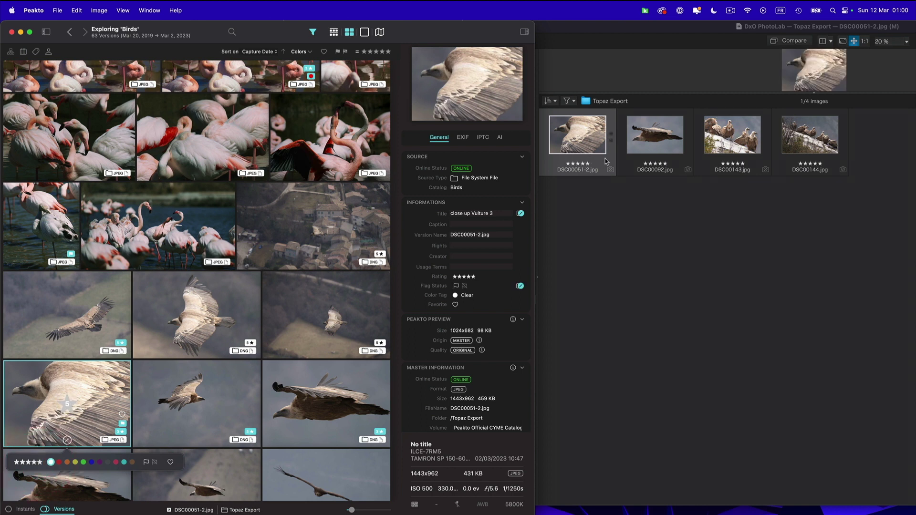
left_click(589, 164)
left_click(146, 463)
left_click(147, 463)
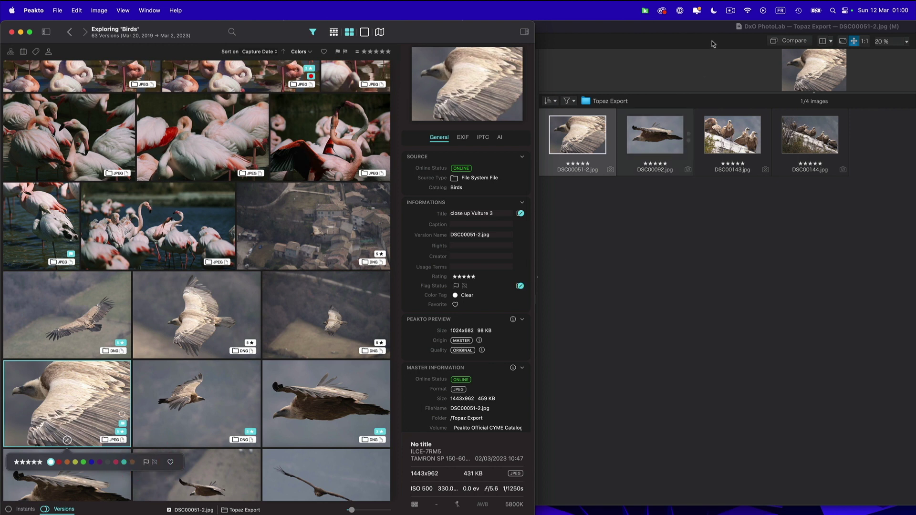
Check DSC00051-2.jpg's 'Picked in Peakto' keyword in DxO PhotoLab, then select DSC00092.
left_click(629, 29)
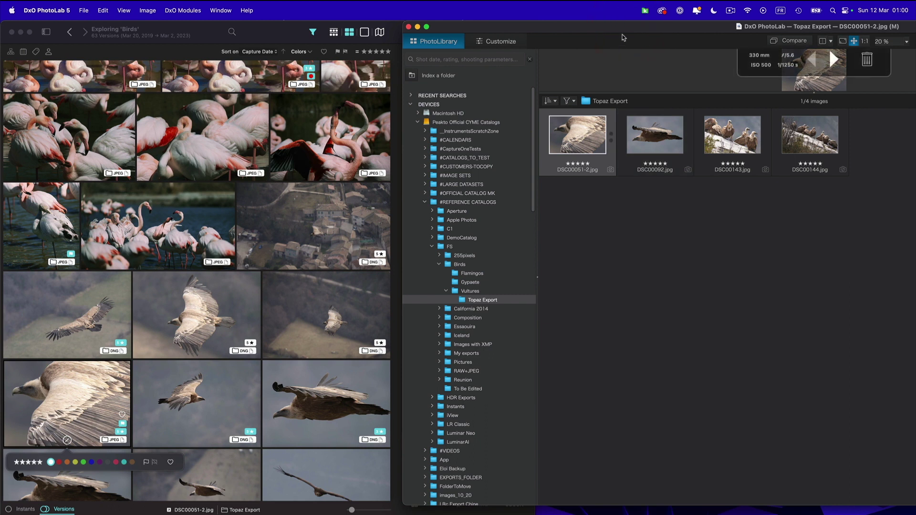
left_click_drag(625, 28, 286, 33)
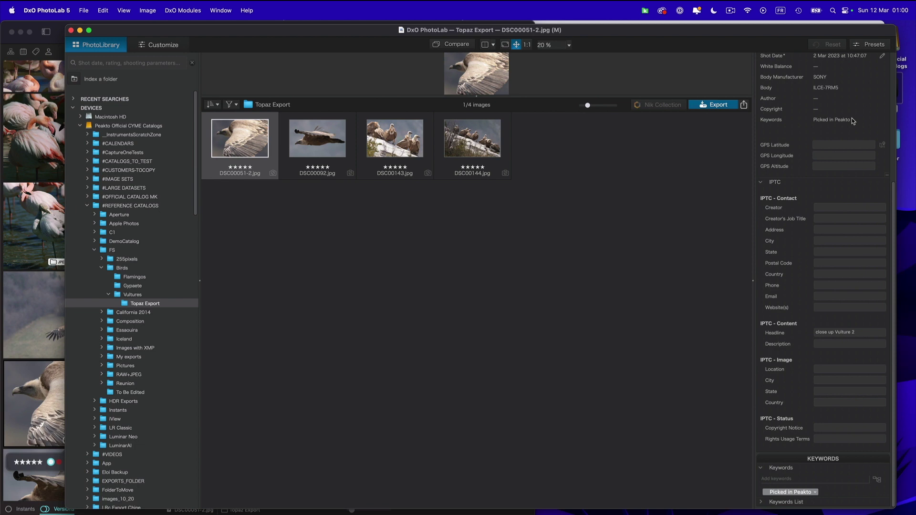
left_click(320, 149)
left_click(54, 25)
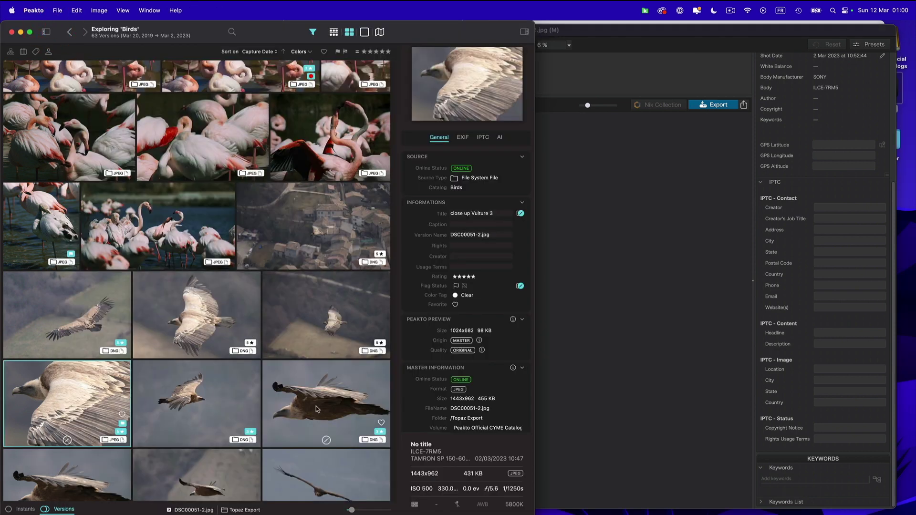
Mark the DSC00092 vulture photo as rejected in Peakto, then switch to DxO PhotoLab.
left_click_drag(428, 33, 487, 38)
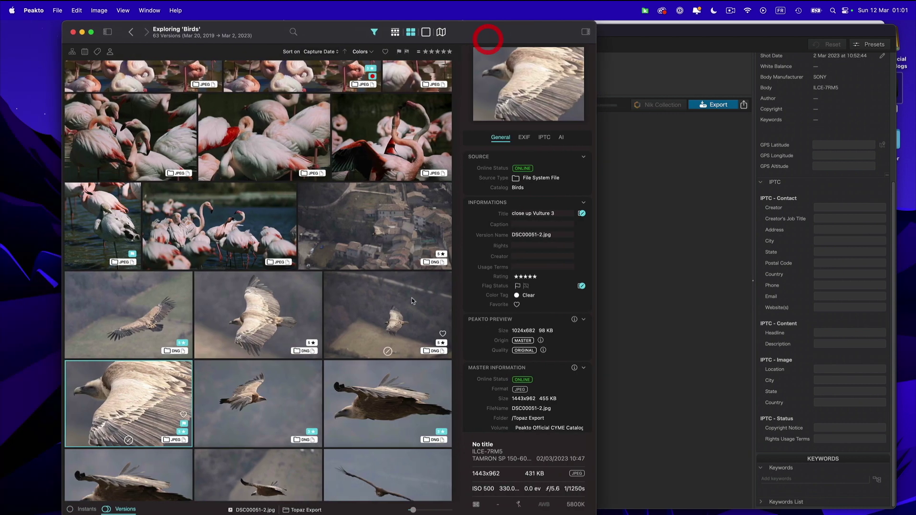
scroll(258, 377, "down", 3)
left_click(119, 426)
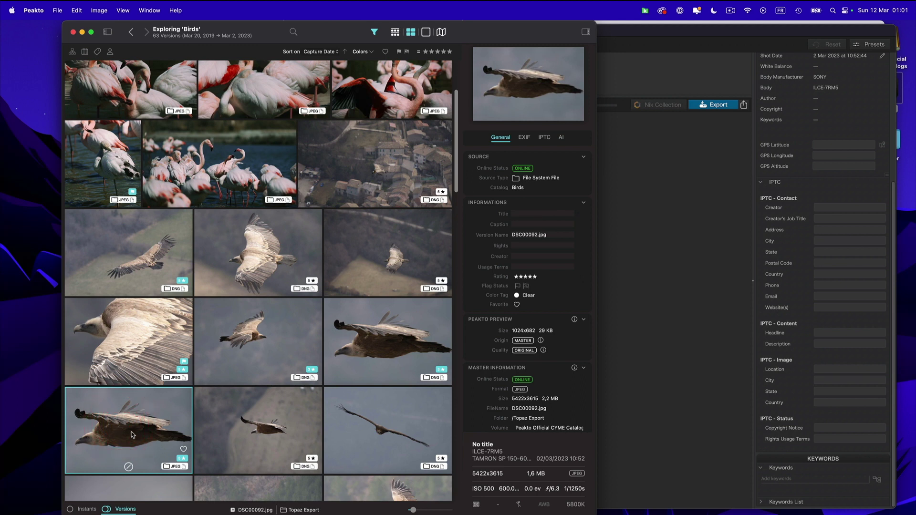
left_click(527, 286)
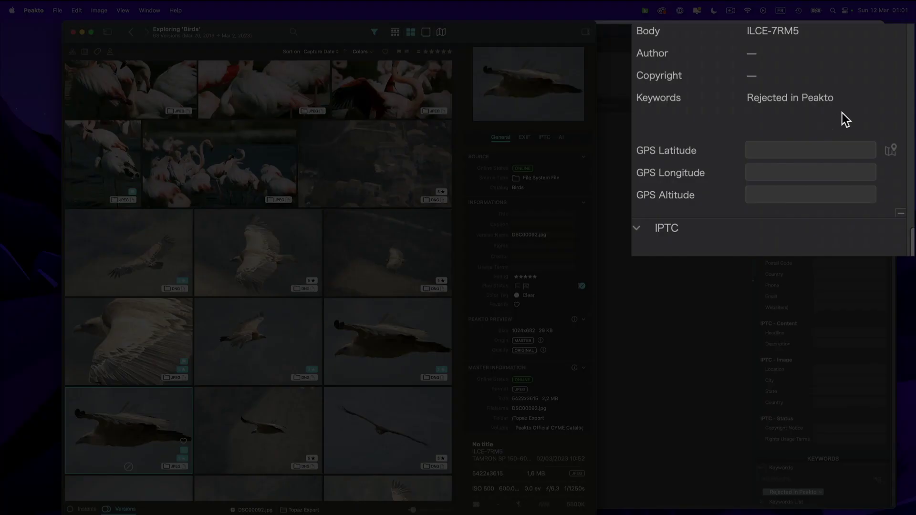
key("super+Tab")
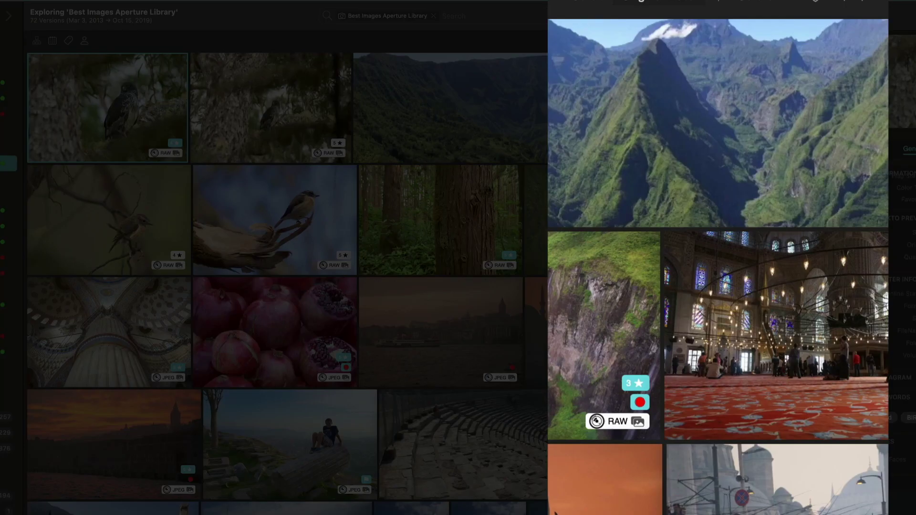
Change the Best Images grid's sort field from Original Date to Rating.
left_click(687, 40)
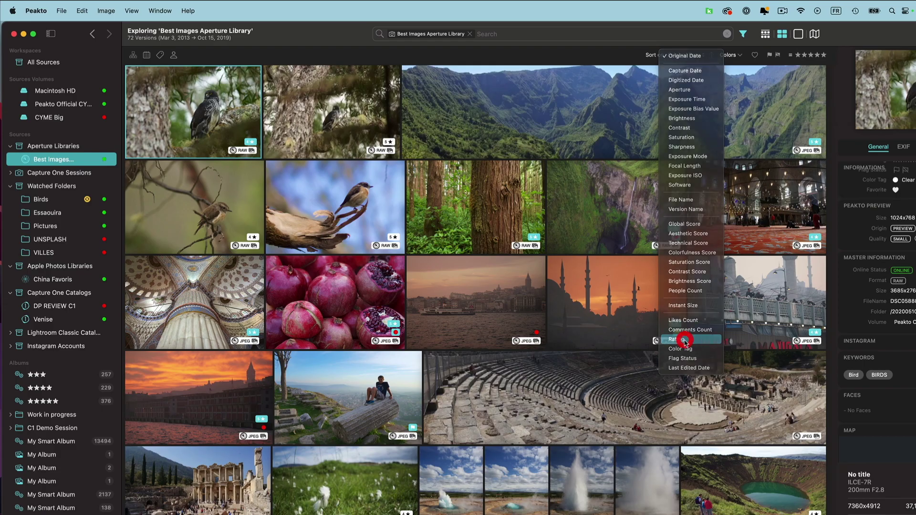
left_click(686, 374)
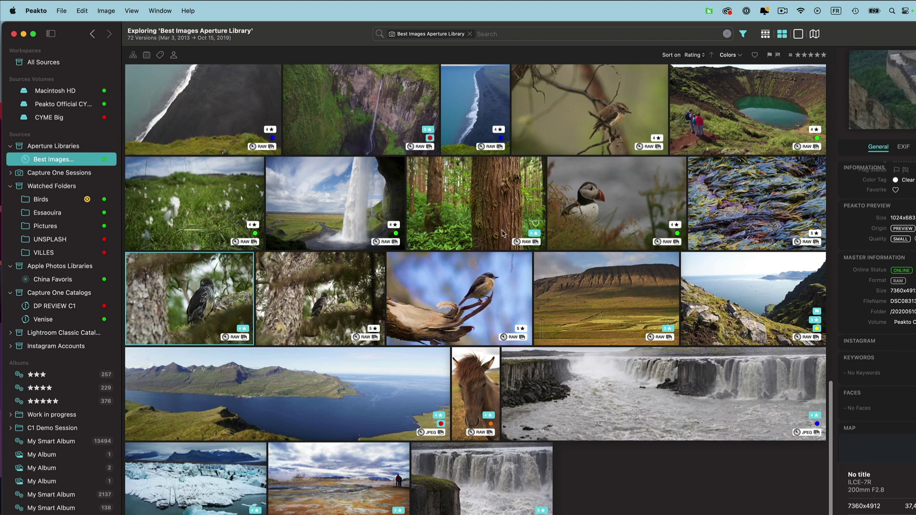
Reverse the rating sort to descending and show the four-star glacier photo's rating details.
left_click(711, 55)
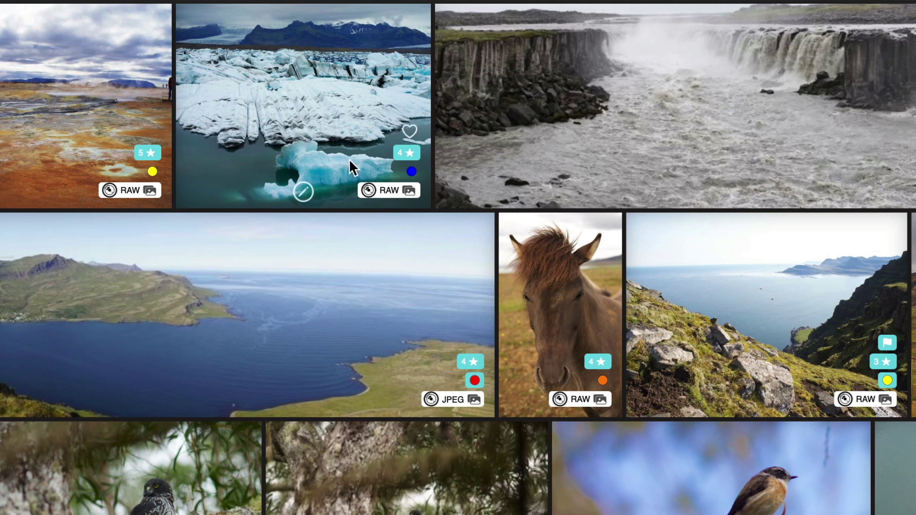
left_click(295, 113)
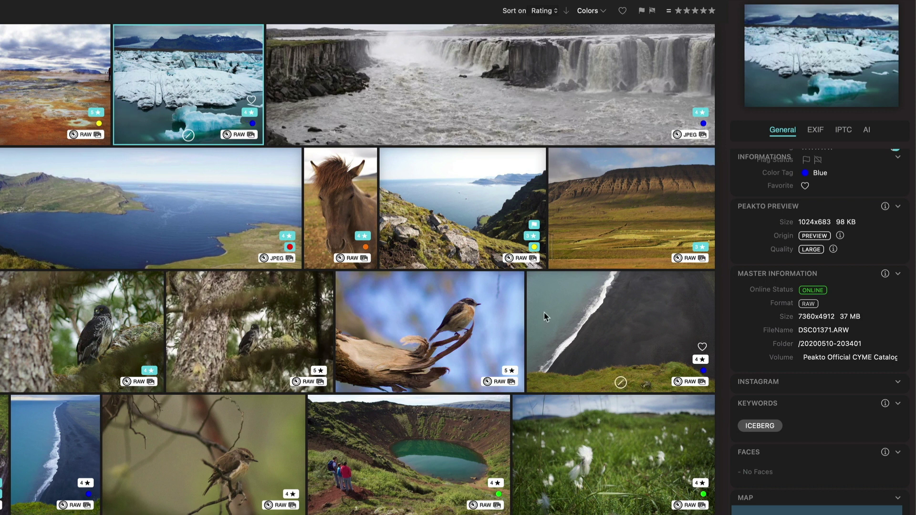
scroll(849, 296, "up", 5)
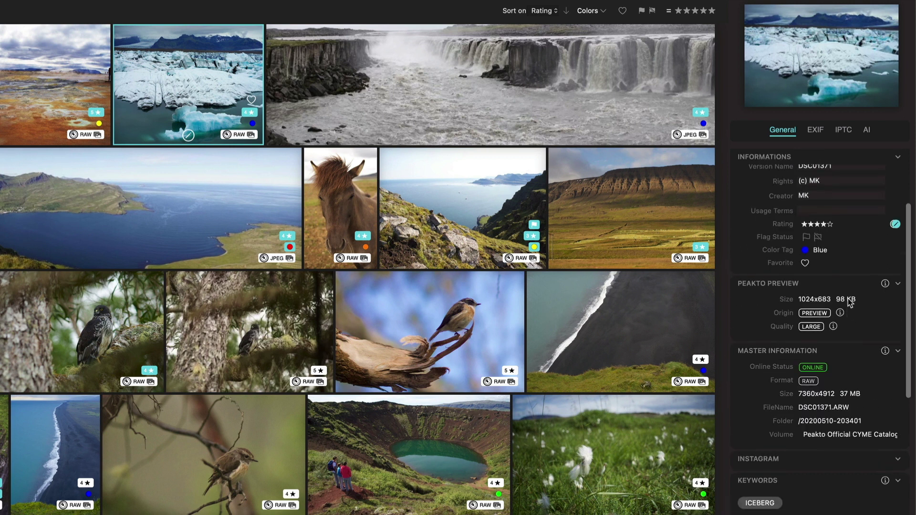
left_click(895, 244)
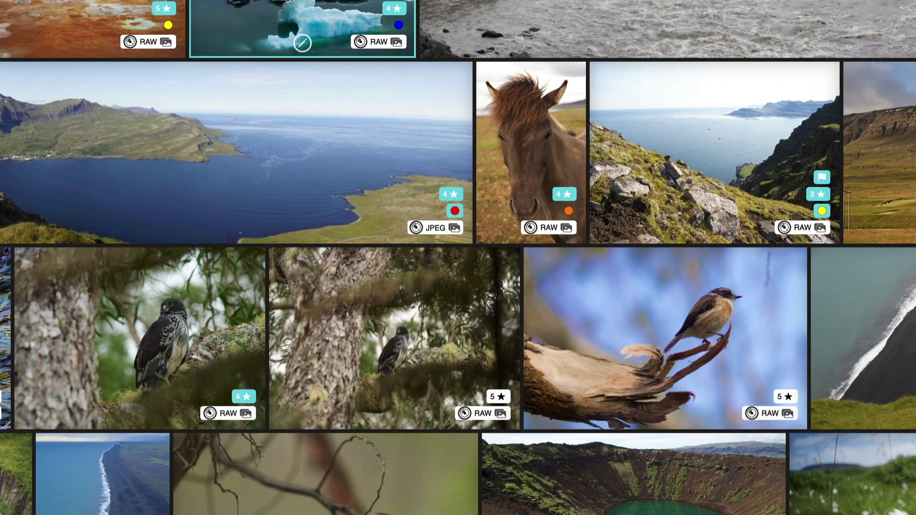
Set the smart album condition to File name contains '9025', matching 6 versions.
left_click(194, 159)
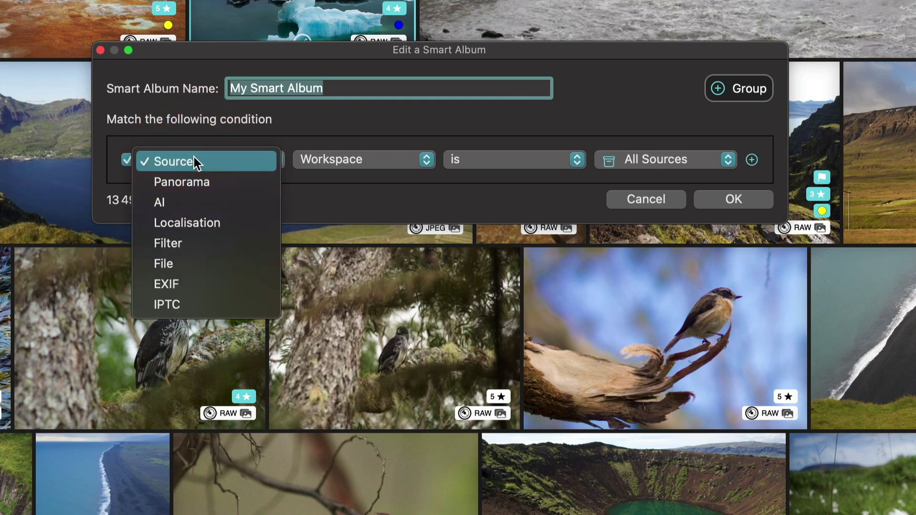
left_click(159, 263)
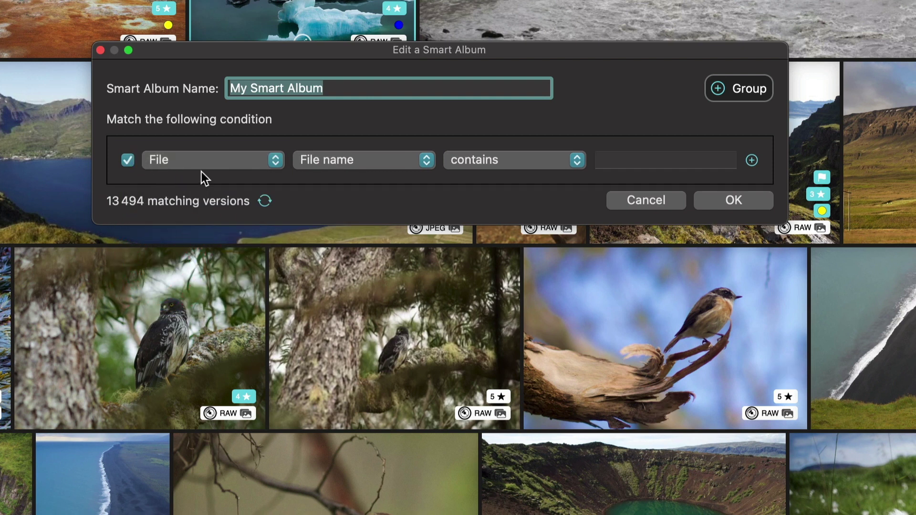
left_click(343, 162)
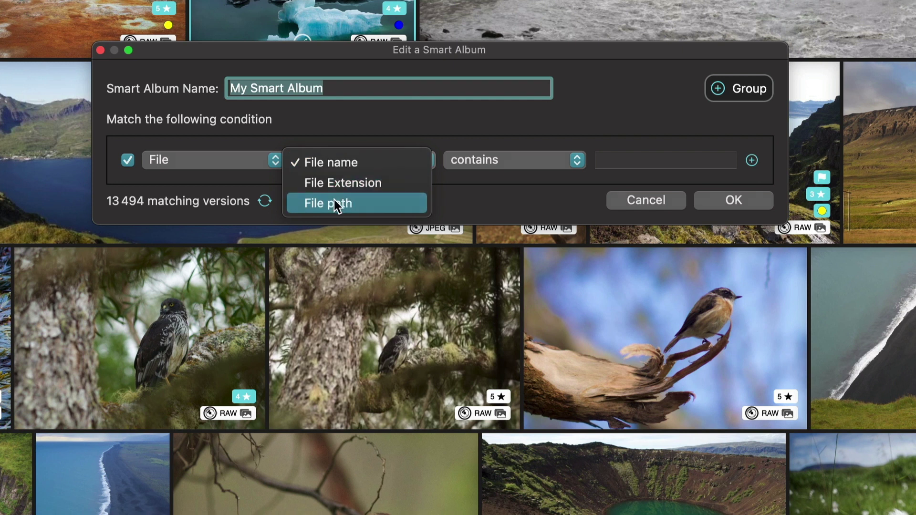
left_click(324, 158)
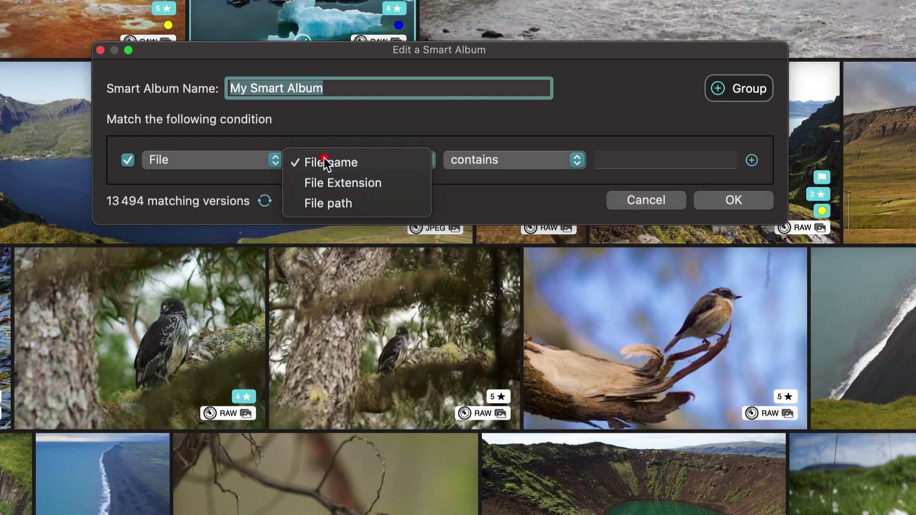
left_click(629, 160)
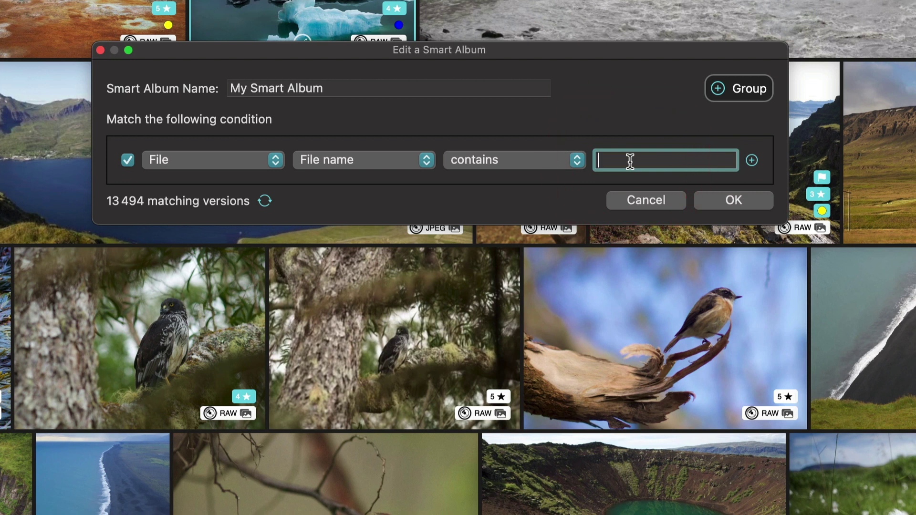
type("902")
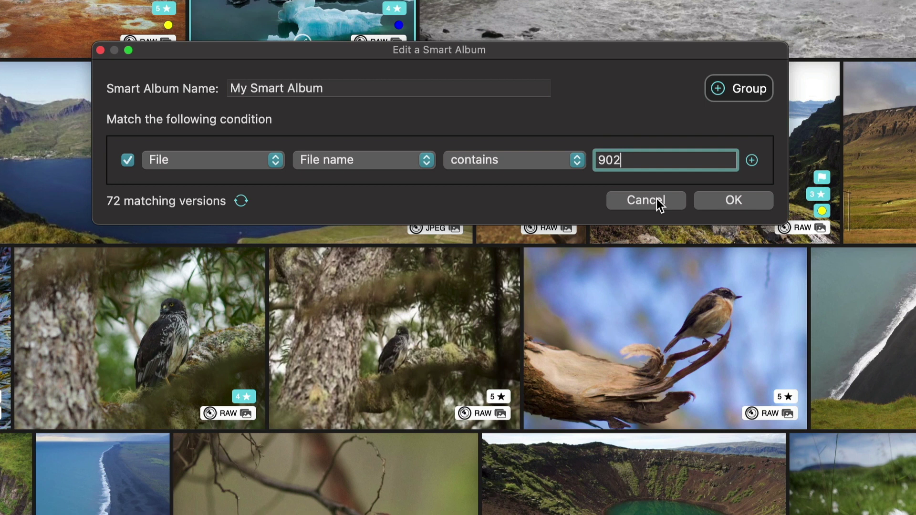
type("5")
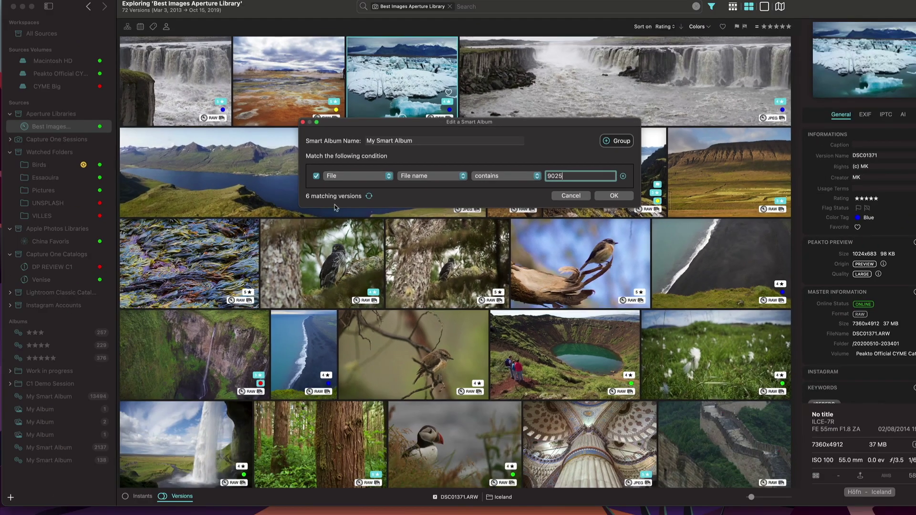
Preview the six '9025' file-name matches, checking the graffiti and flamingo photos' paths in the bottom bar.
left_click(370, 198)
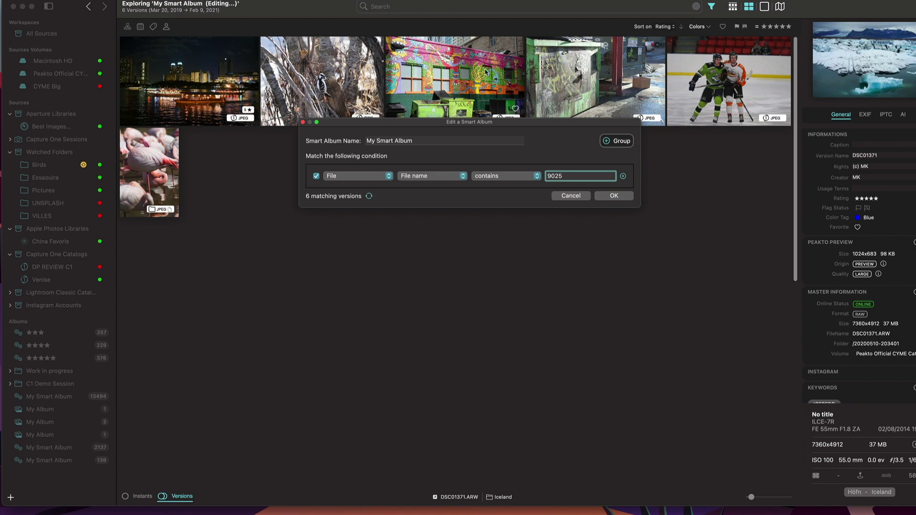
left_click(472, 67)
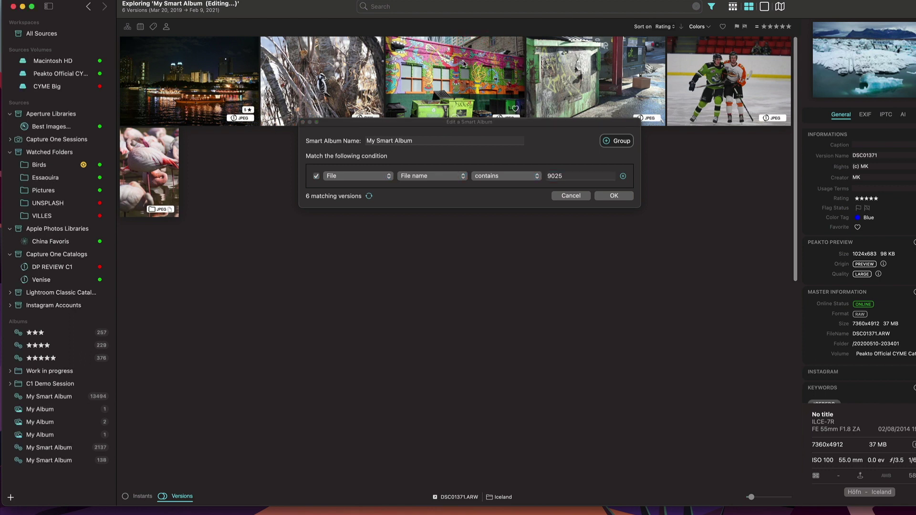
left_click(475, 79)
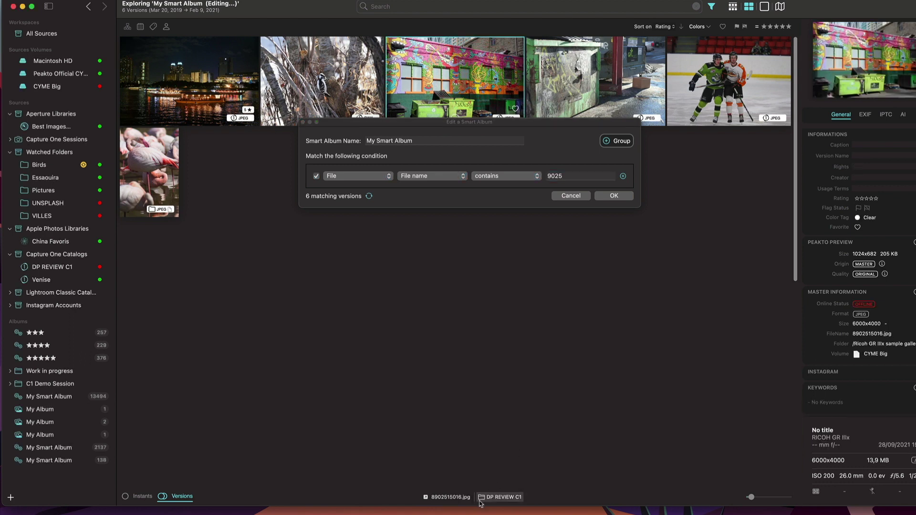
mouse_move(442, 504)
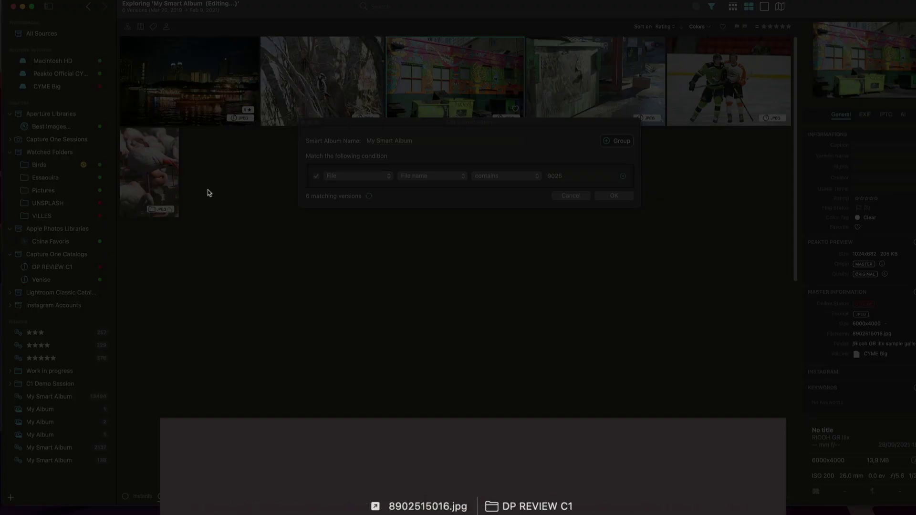
left_click(158, 154)
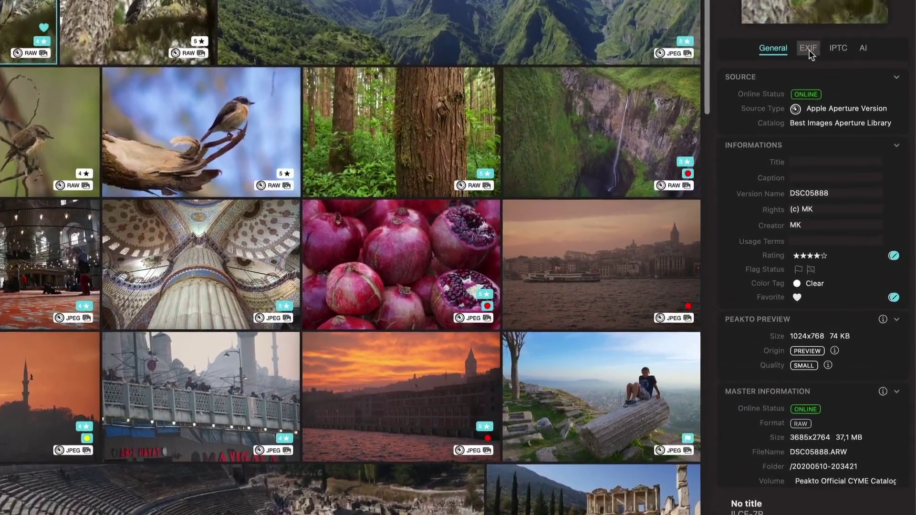
left_click(829, 100)
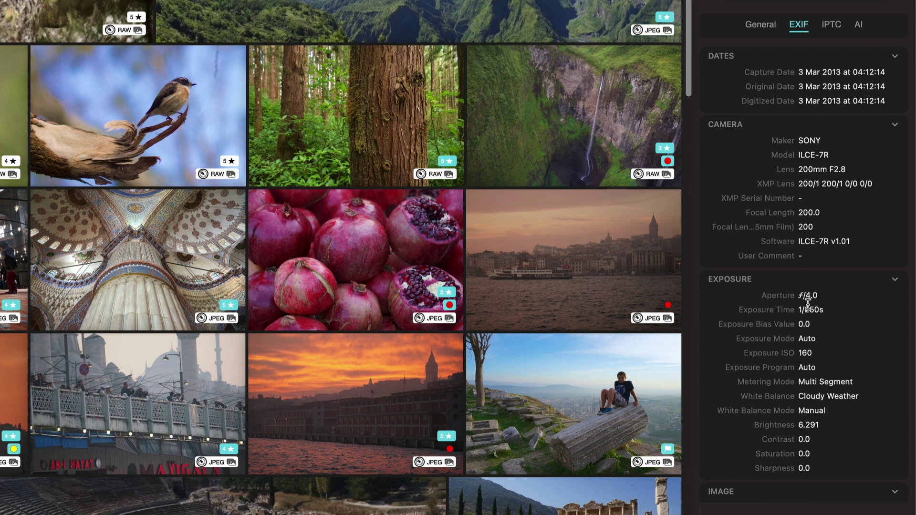
scroll(868, 306, "down", 5)
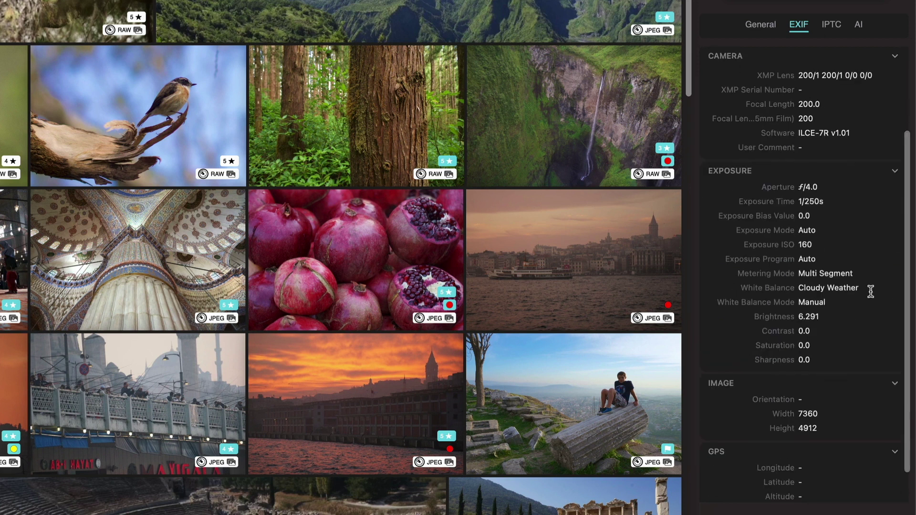
scroll(867, 306, "up", 8)
left_click(831, 24)
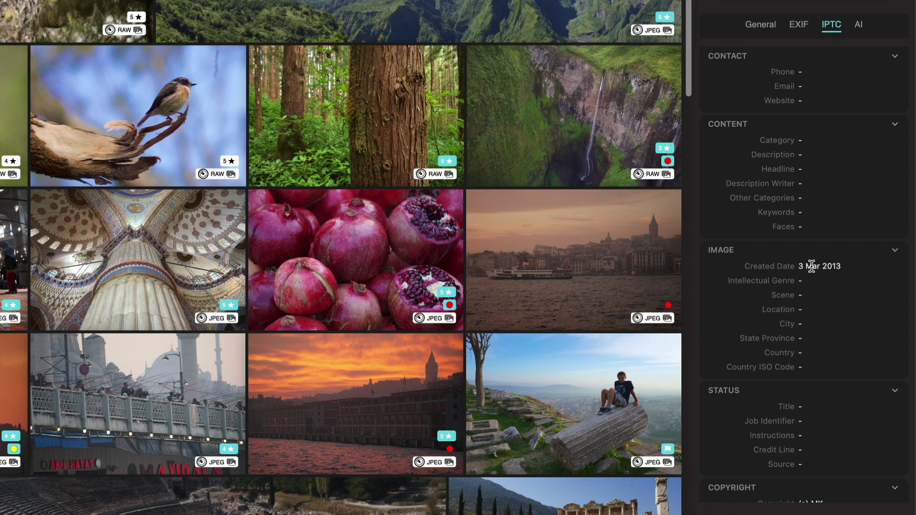
scroll(811, 265, "down", 1)
scroll(812, 265, "down", 1)
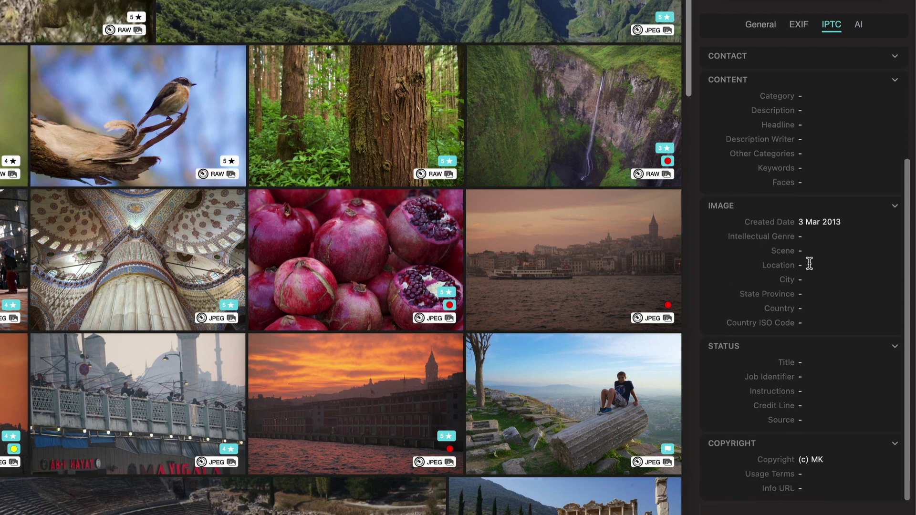
scroll(809, 263, "up", 5)
left_click(764, 26)
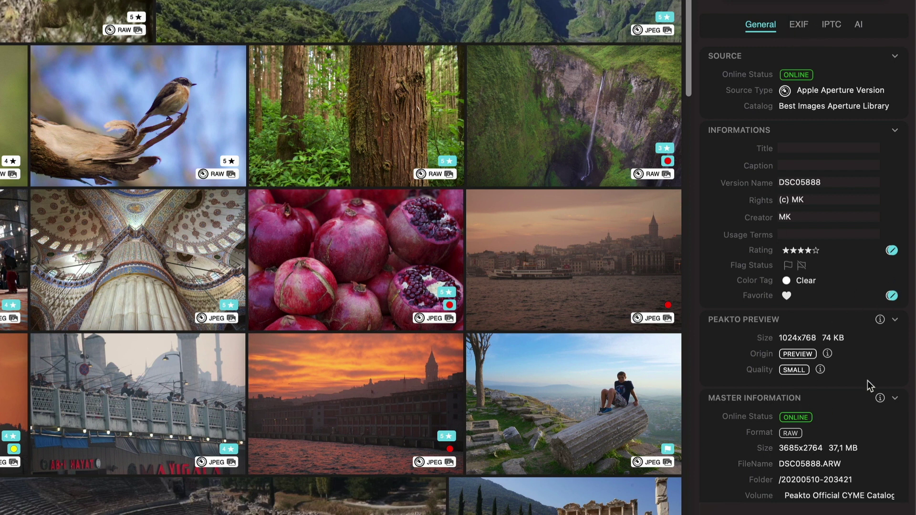
scroll(802, 272, "down", 5)
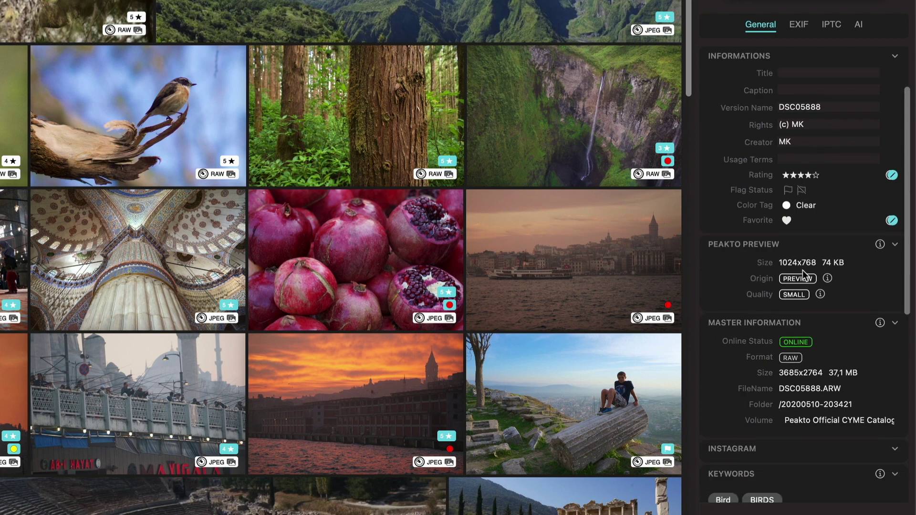
scroll(801, 279, "down", 3)
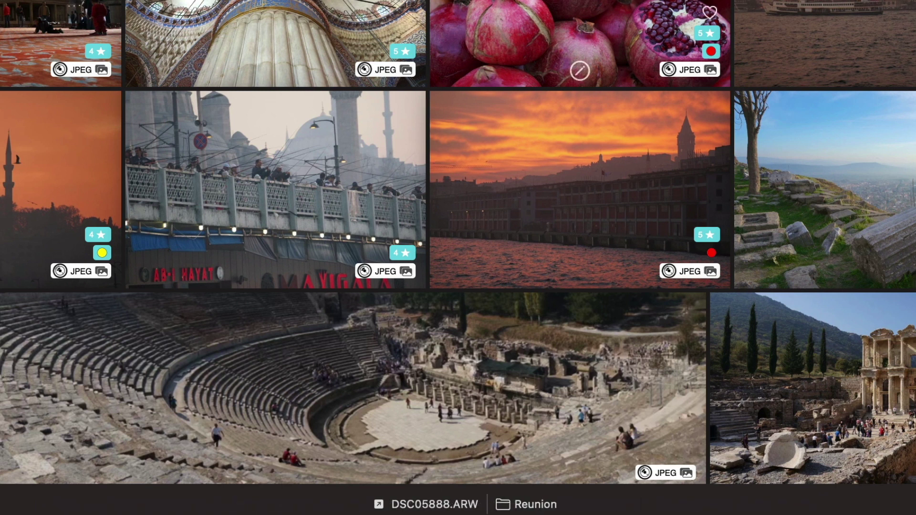
Select the pomegranate and mosque dome photos in turn, then clear the selection.
left_click(580, 43)
left_click(276, 43)
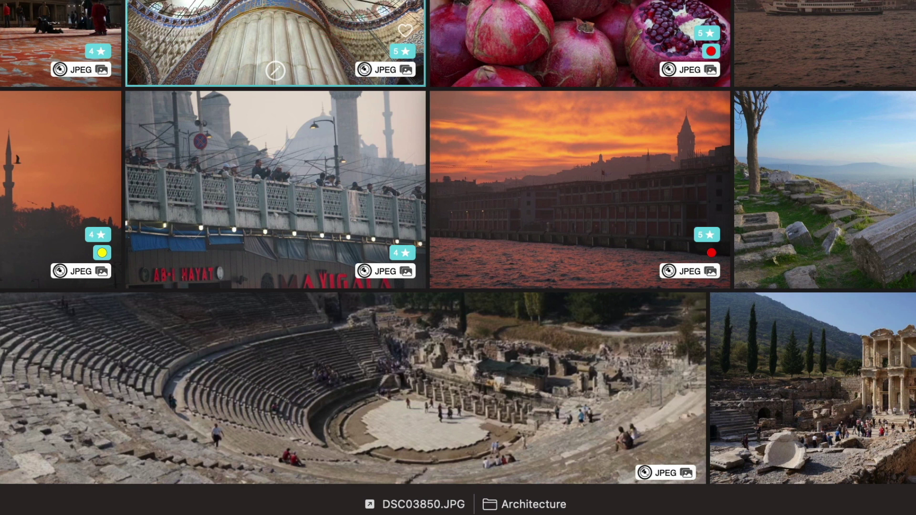
key("Escape")
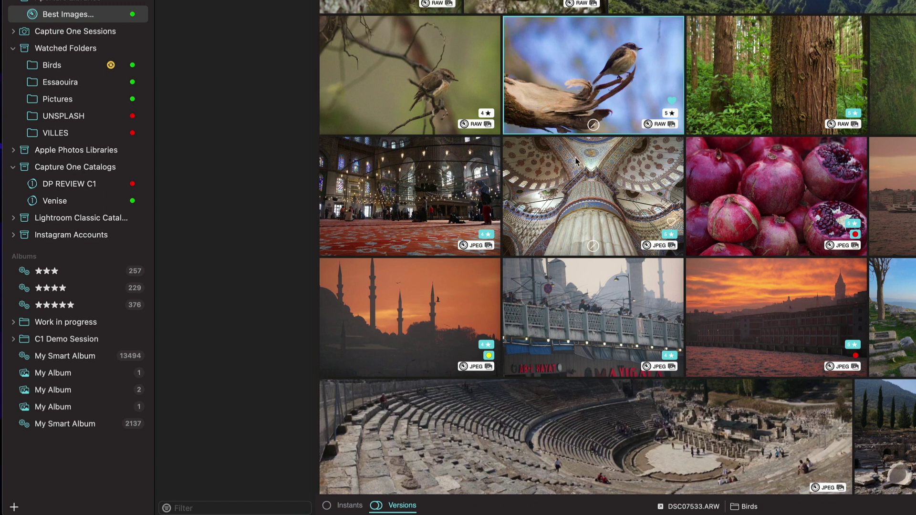
Open the Birds watched folder and select a flamingo photo.
left_click(51, 70)
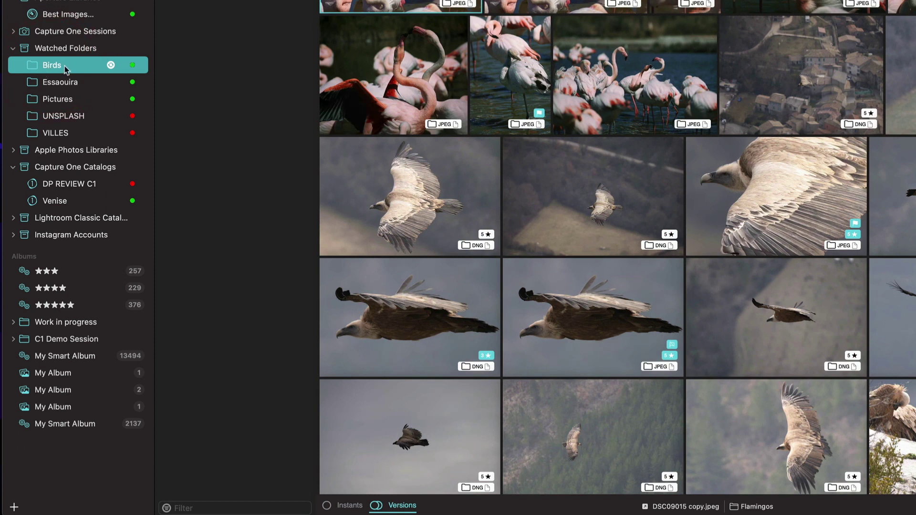
left_click(629, 69)
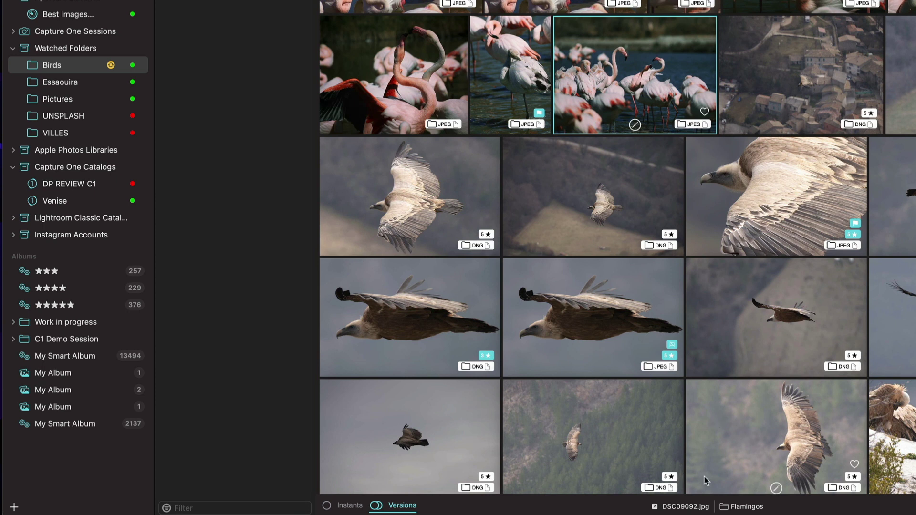
mouse_move(647, 510)
left_click(647, 509)
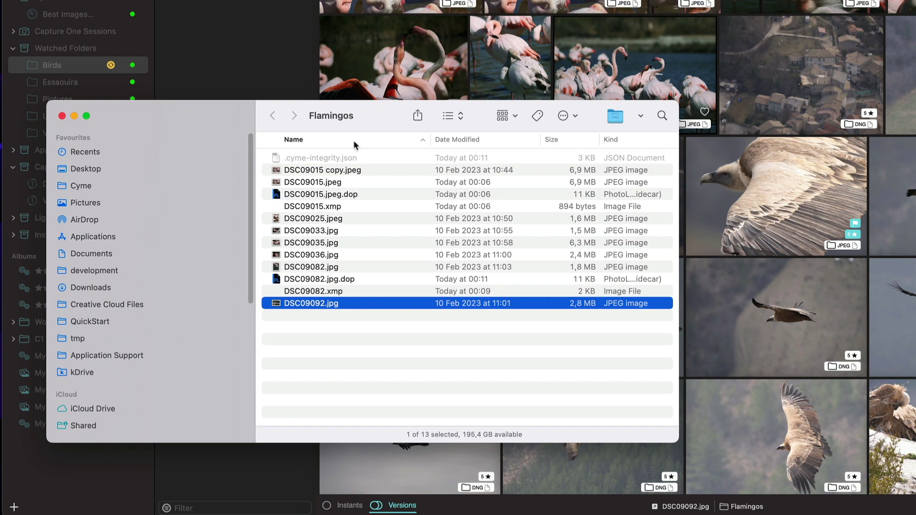
left_click(62, 117)
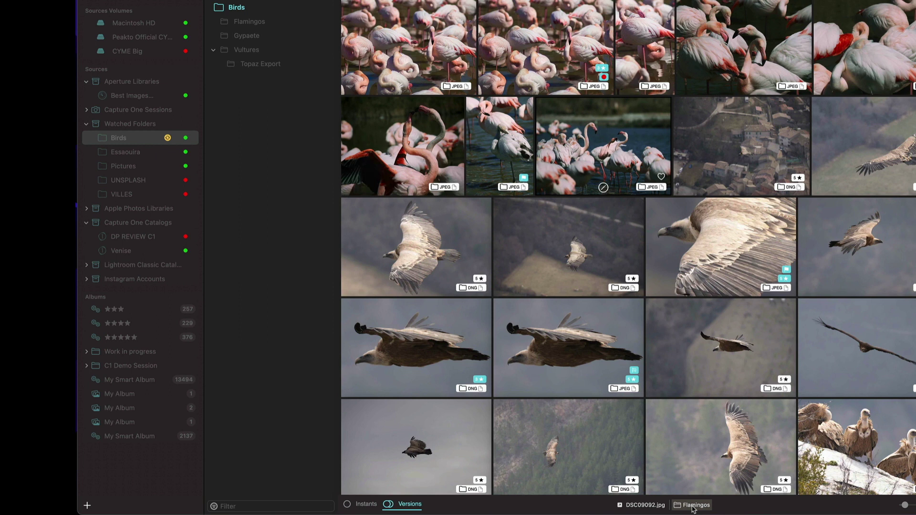
left_click(693, 508)
Use bottom-bar paths to open the Flamingos folder, then the vulture JPEG's Topaz Export folder, before returning to Best Images.
left_click(694, 509)
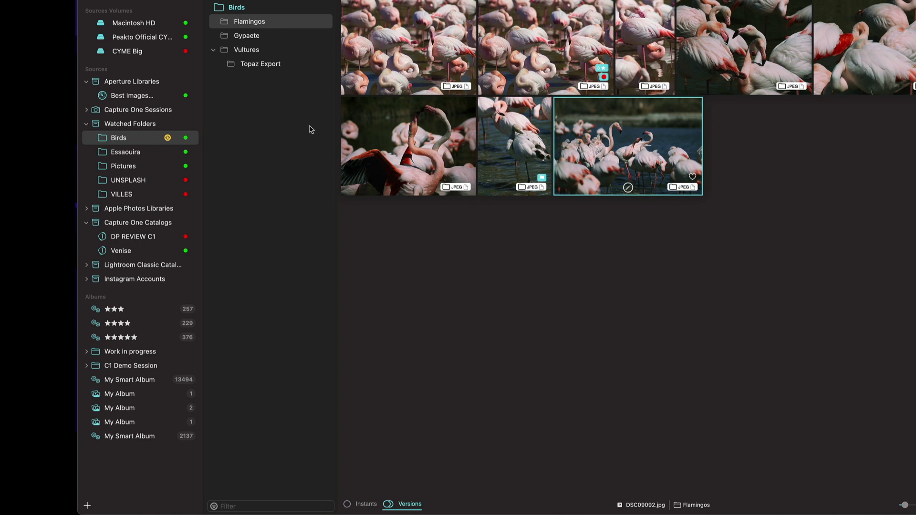
left_click(252, 22)
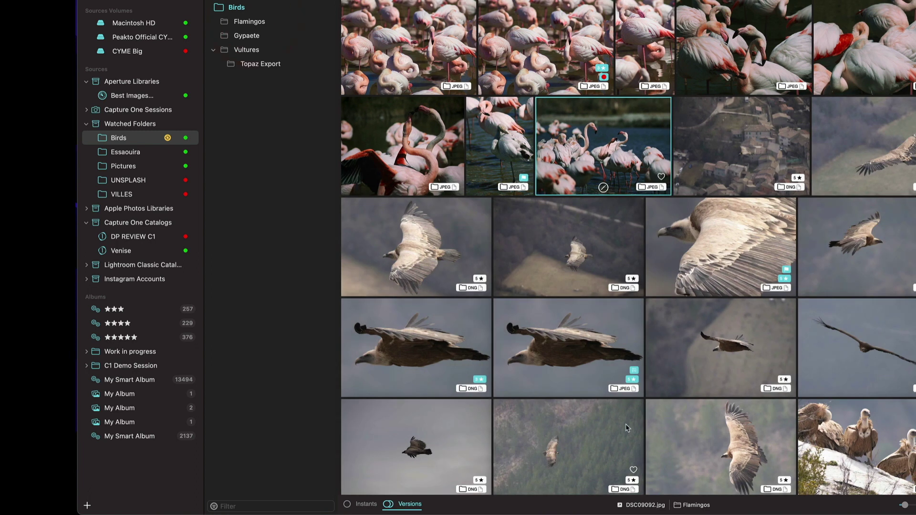
left_click(556, 336)
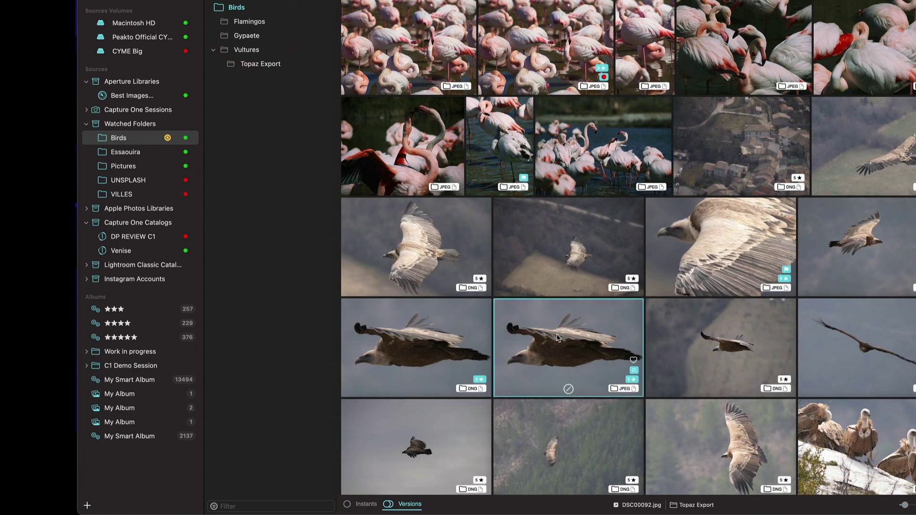
left_click(679, 507)
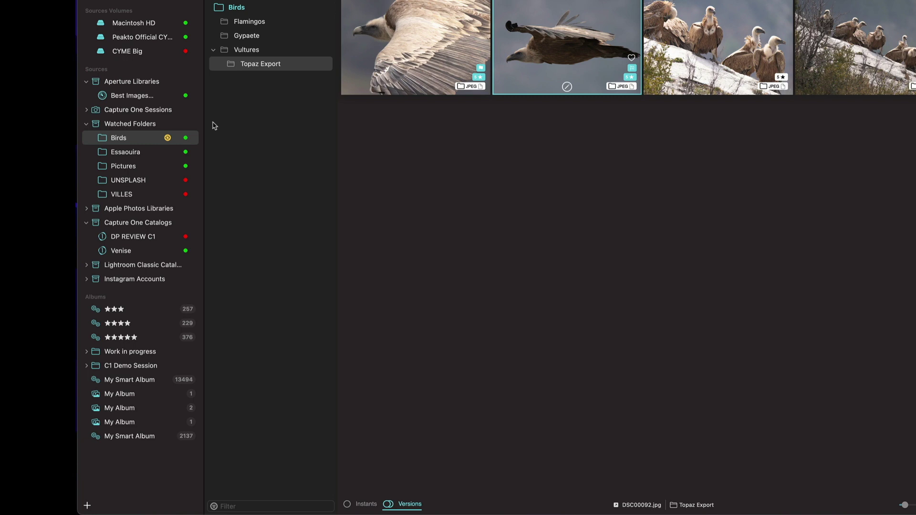
left_click(123, 96)
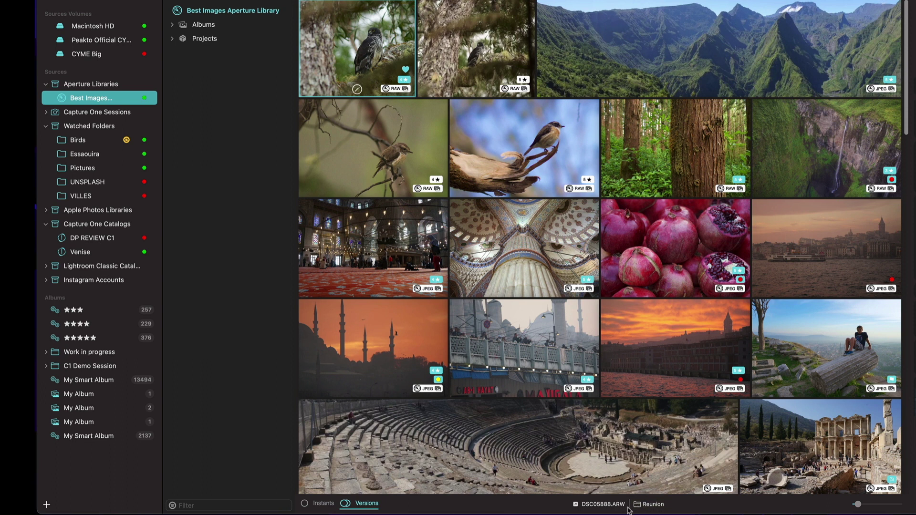
Jump to the selected photo's Reunion project from the bottom-bar path.
left_click(652, 505)
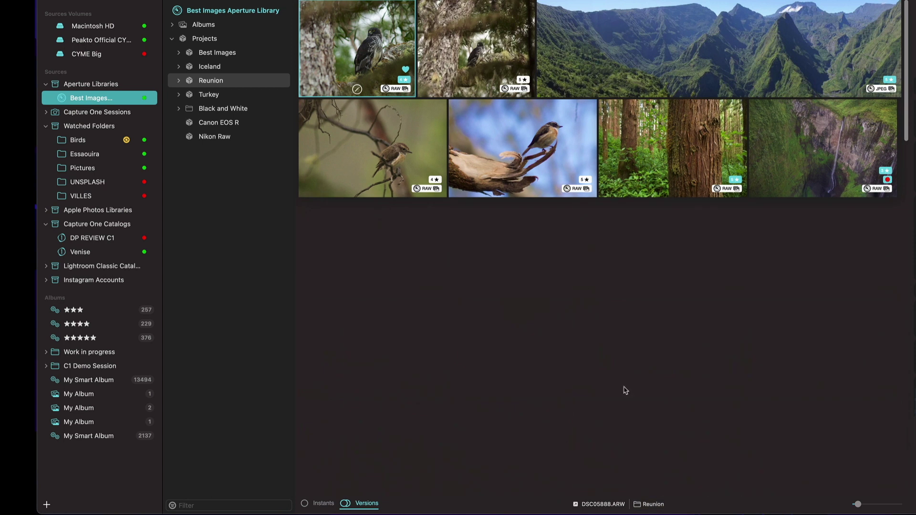